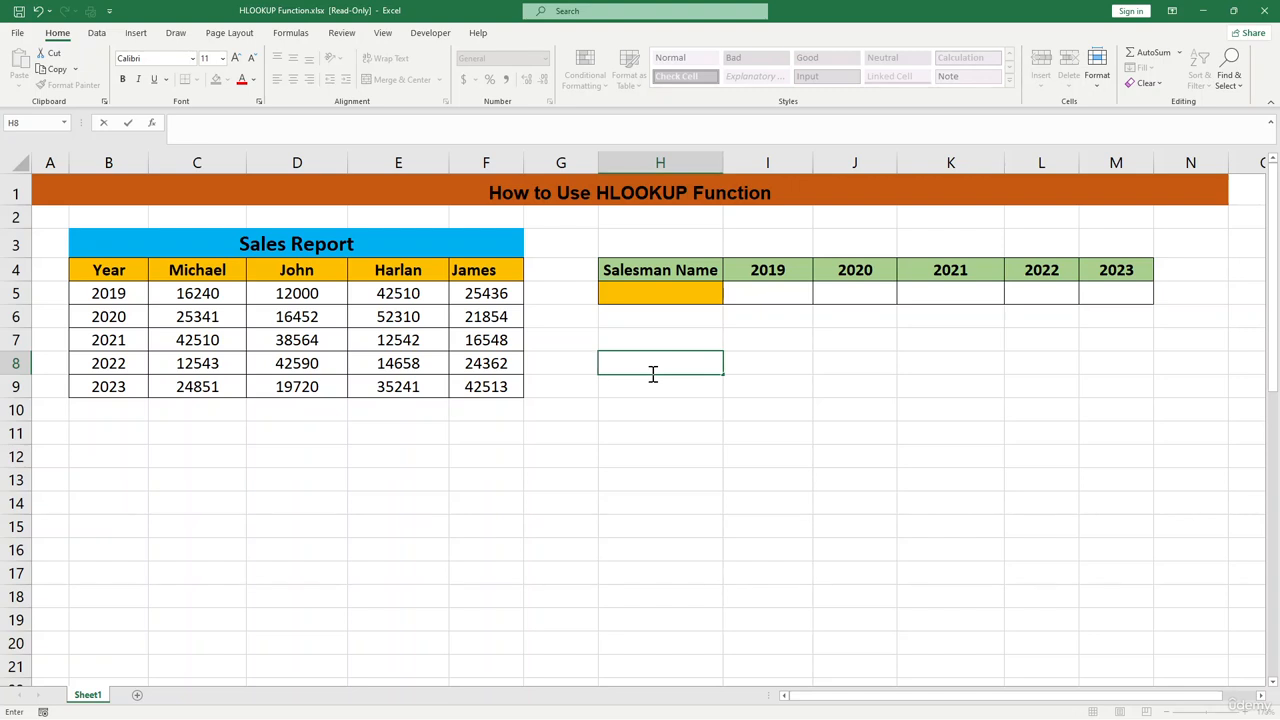
{"action": "left_click", "coordinate": [677, 314]}
{"action": "left_click", "coordinate": [657, 373]}
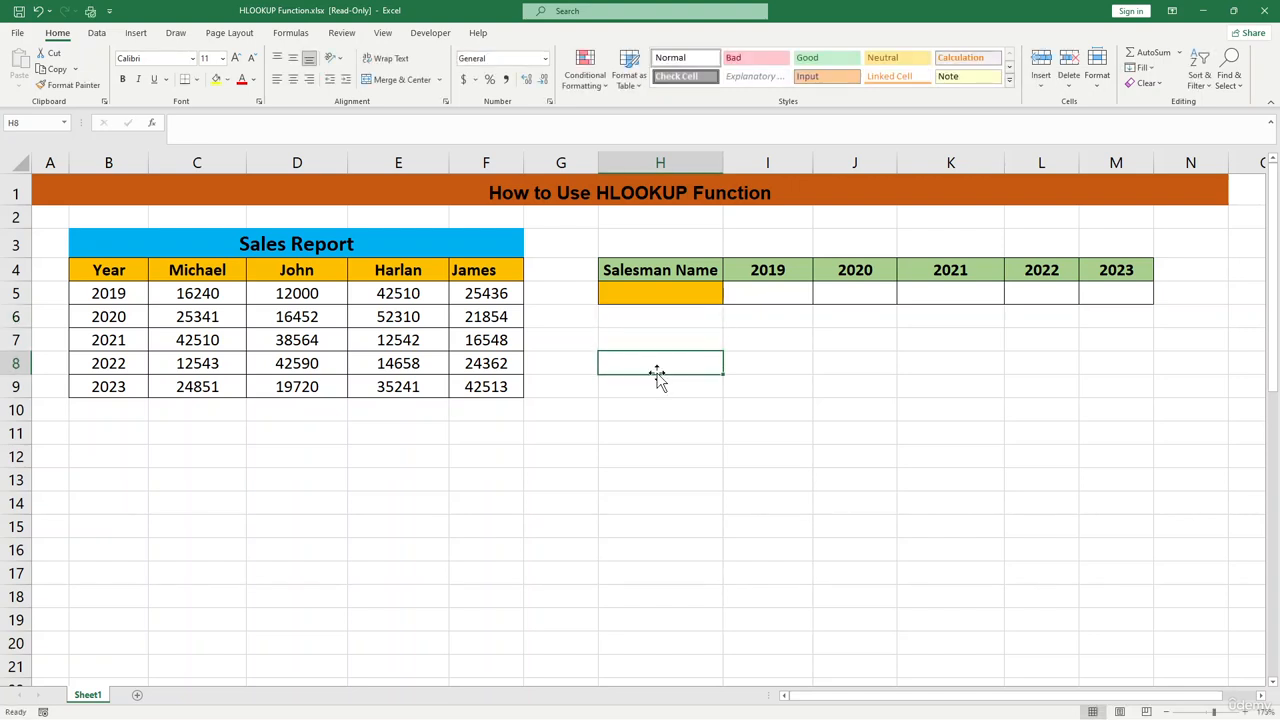
{"action": "type", "text": "=hl"}
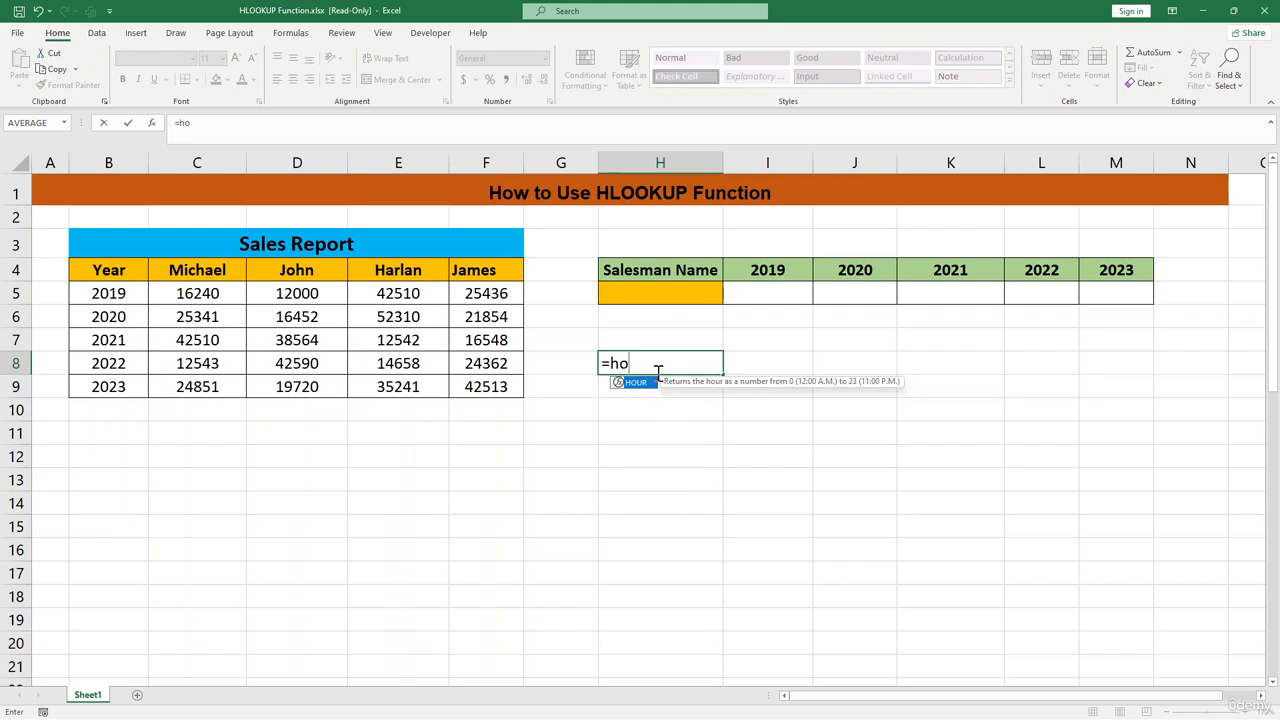
{"action": "key", "text": "Tab"}
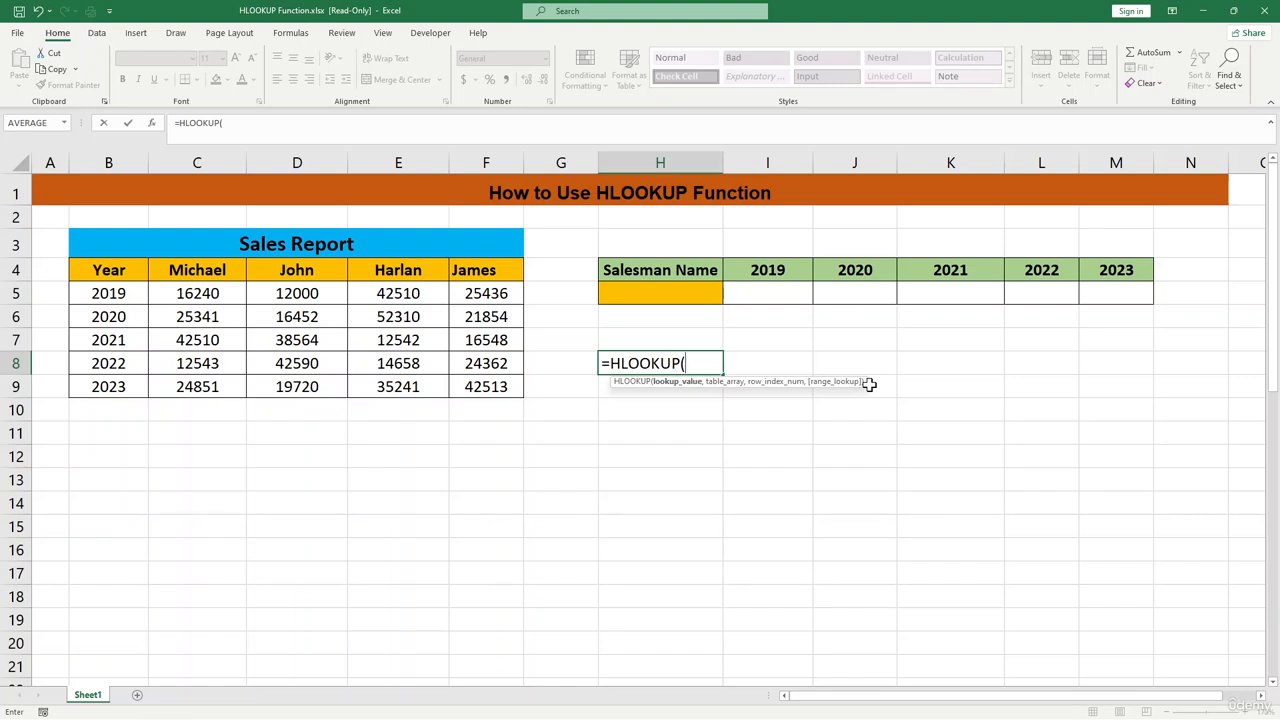
{"action": "key", "text": "BackSpace"}
{"action": "key", "text": "BackSpace"}
{"action": "key", "text": "BackSpace"}
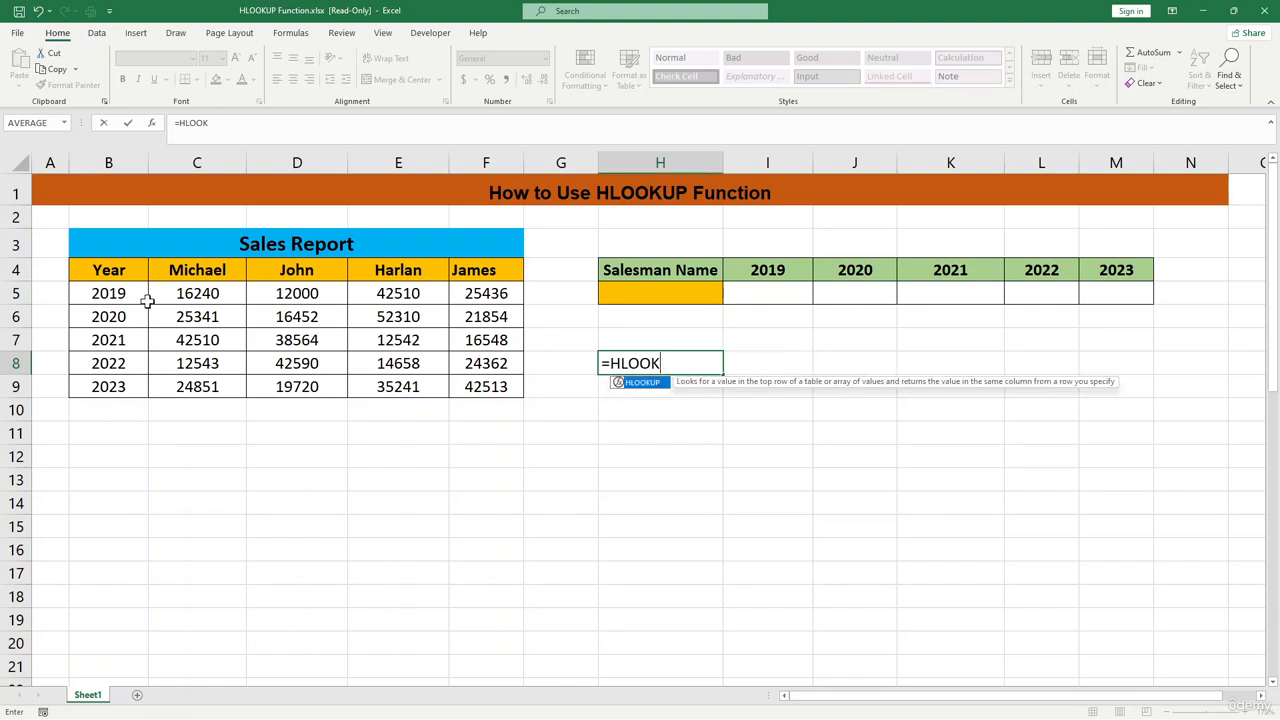
{"action": "key", "text": "BackSpace"}
{"action": "key", "text": "BackSpace"}
{"action": "key", "text": "BackSpace"}
{"action": "key", "text": "BackSpace"}
{"action": "key", "text": "BackSpace"}
{"action": "key", "text": "BackSpace"}
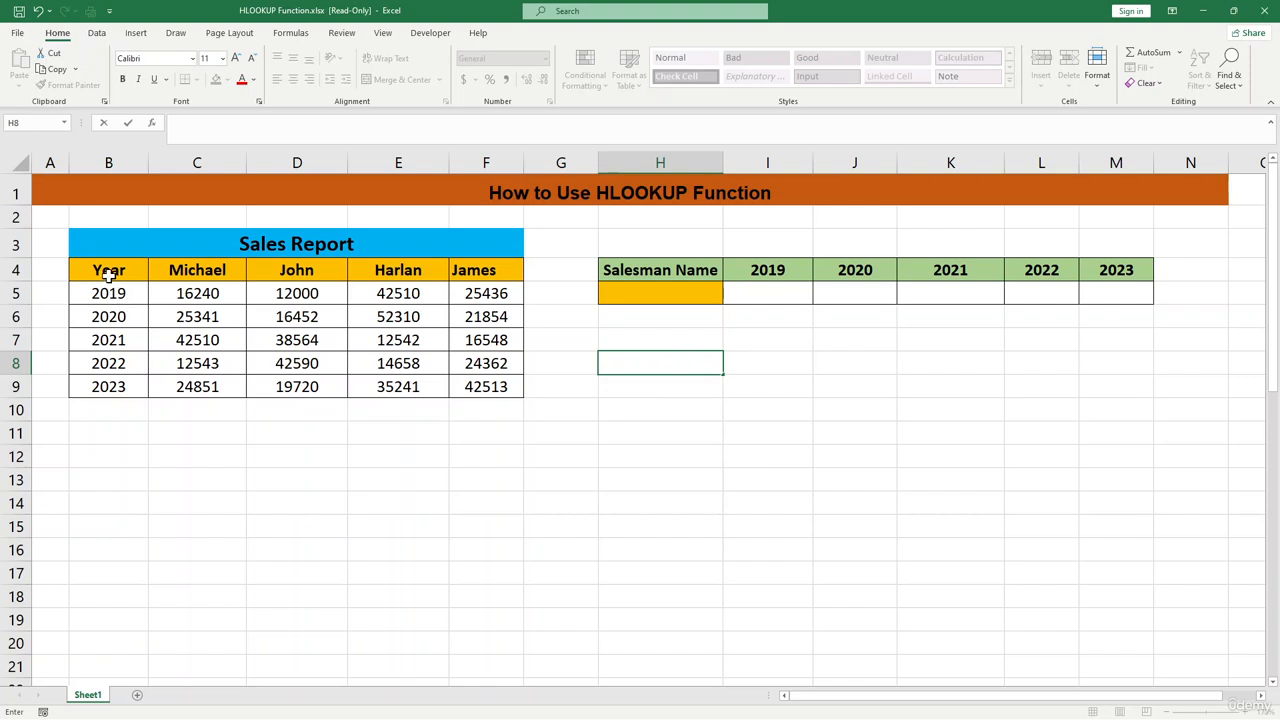
Examine the year column and salesman headers of the Sales Report, and the empty lookup cells H5 and I5
{"action": "left_click_drag", "start_coordinate": [109, 272], "coordinate": [124, 380]}
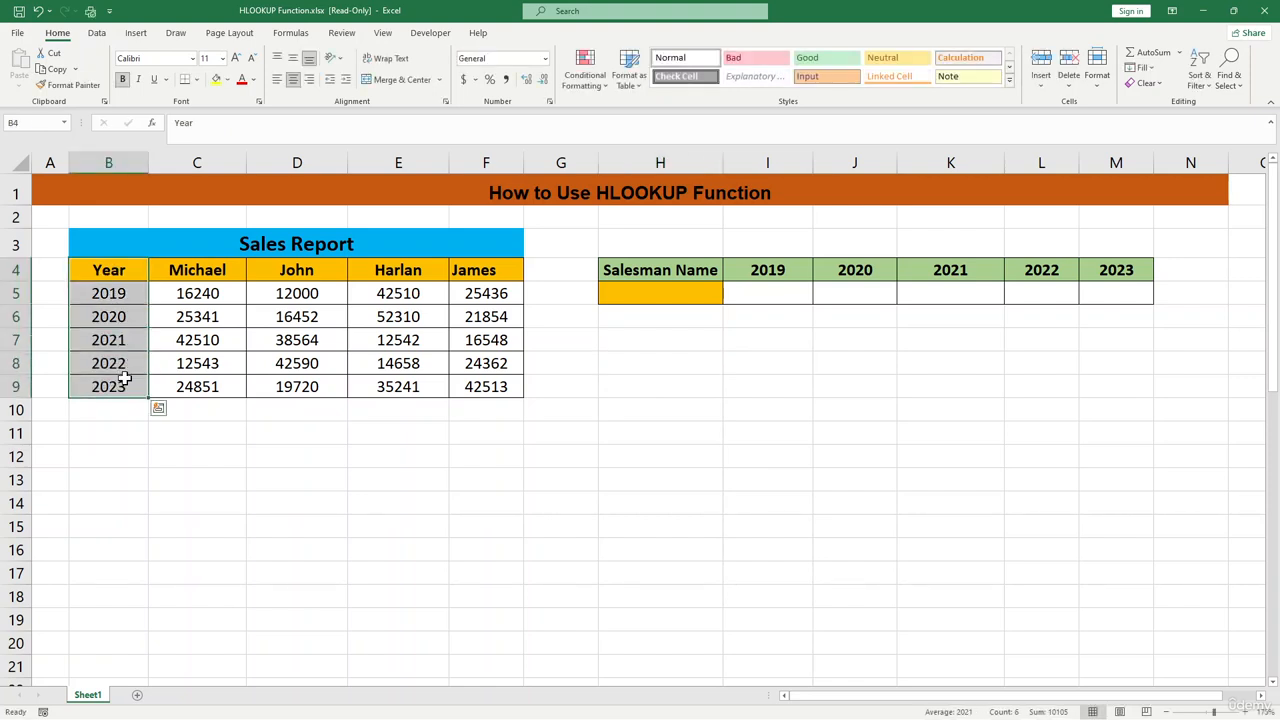
{"action": "left_click", "coordinate": [213, 297]}
{"action": "left_click_drag", "start_coordinate": [197, 273], "coordinate": [466, 272]}
{"action": "left_click", "coordinate": [474, 343]}
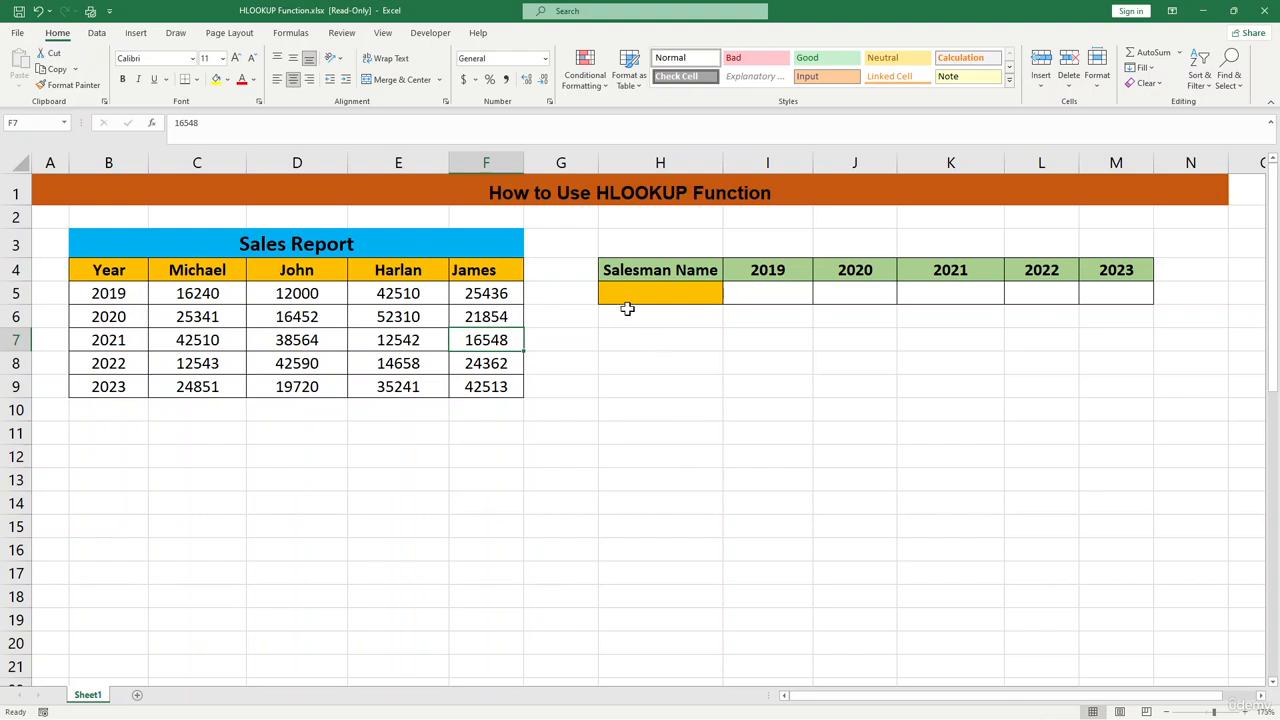
{"action": "left_click", "coordinate": [695, 289]}
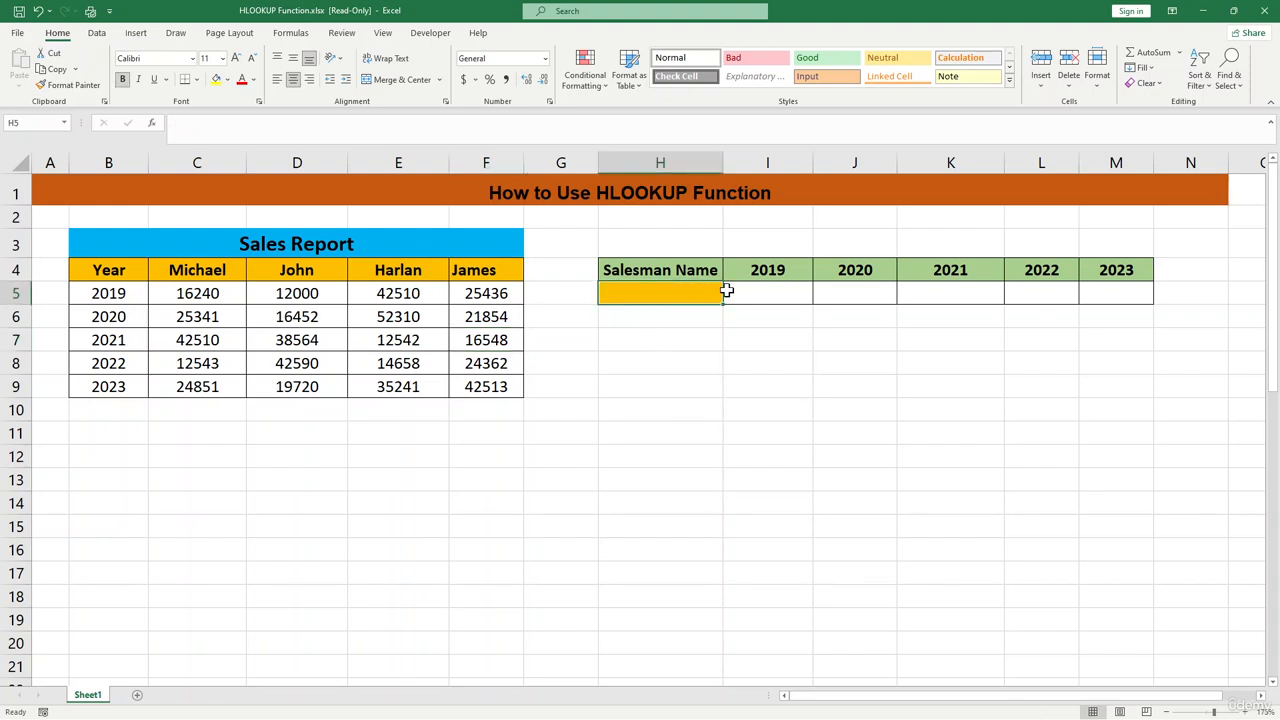
{"action": "left_click", "coordinate": [762, 292]}
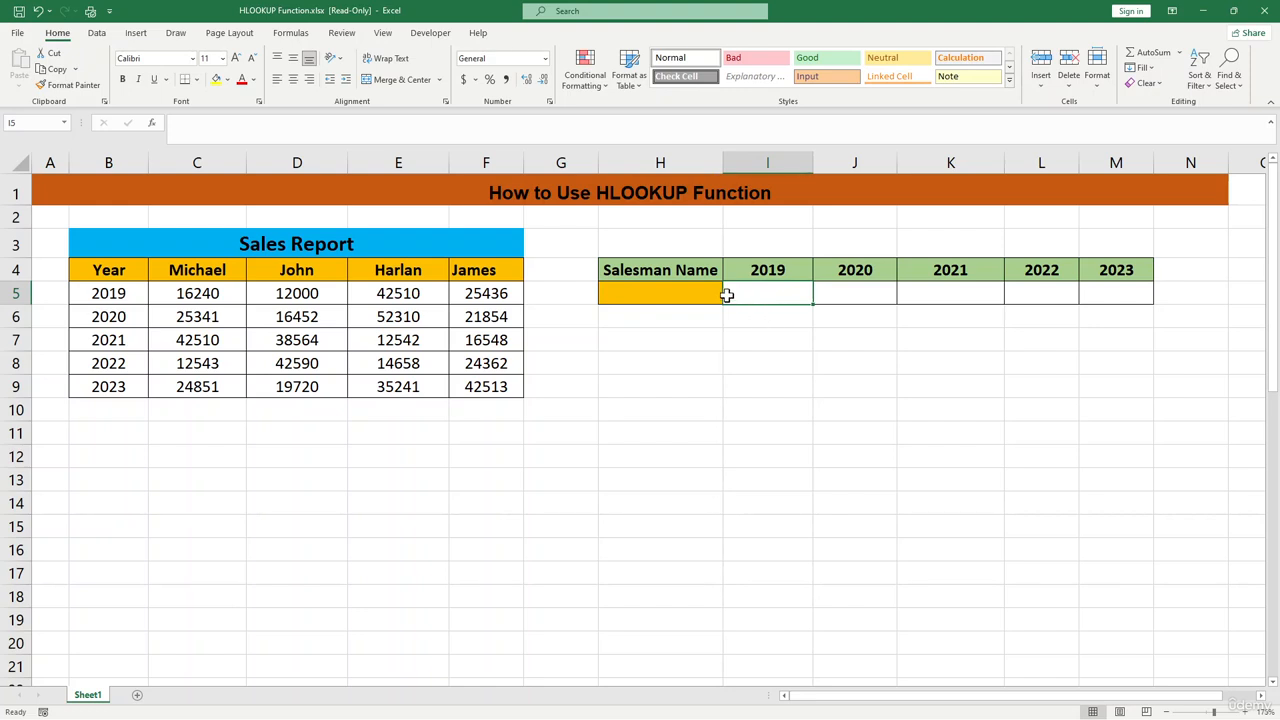
{"action": "left_click", "coordinate": [674, 290]}
{"action": "left_click", "coordinate": [673, 360]}
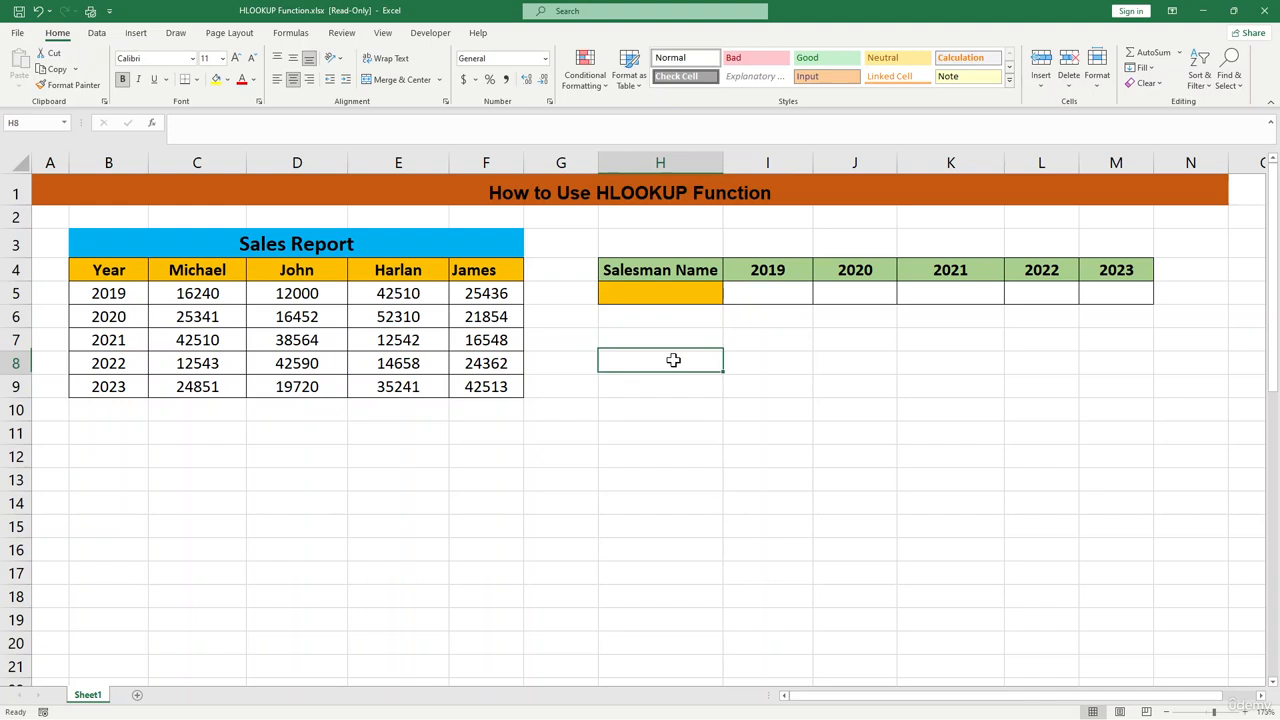
Enter the name of the salesman from column F of the Sales Report in H5
{"action": "left_click", "coordinate": [652, 295]}
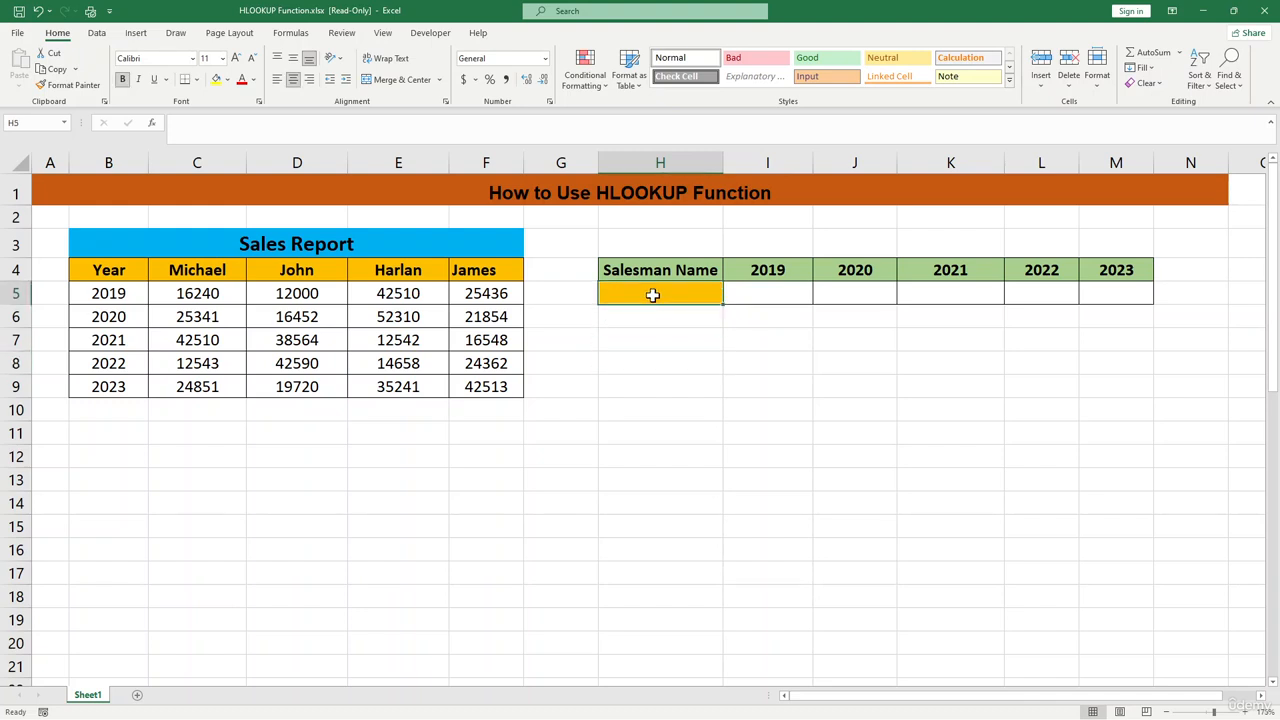
{"action": "type", "text": "James"}
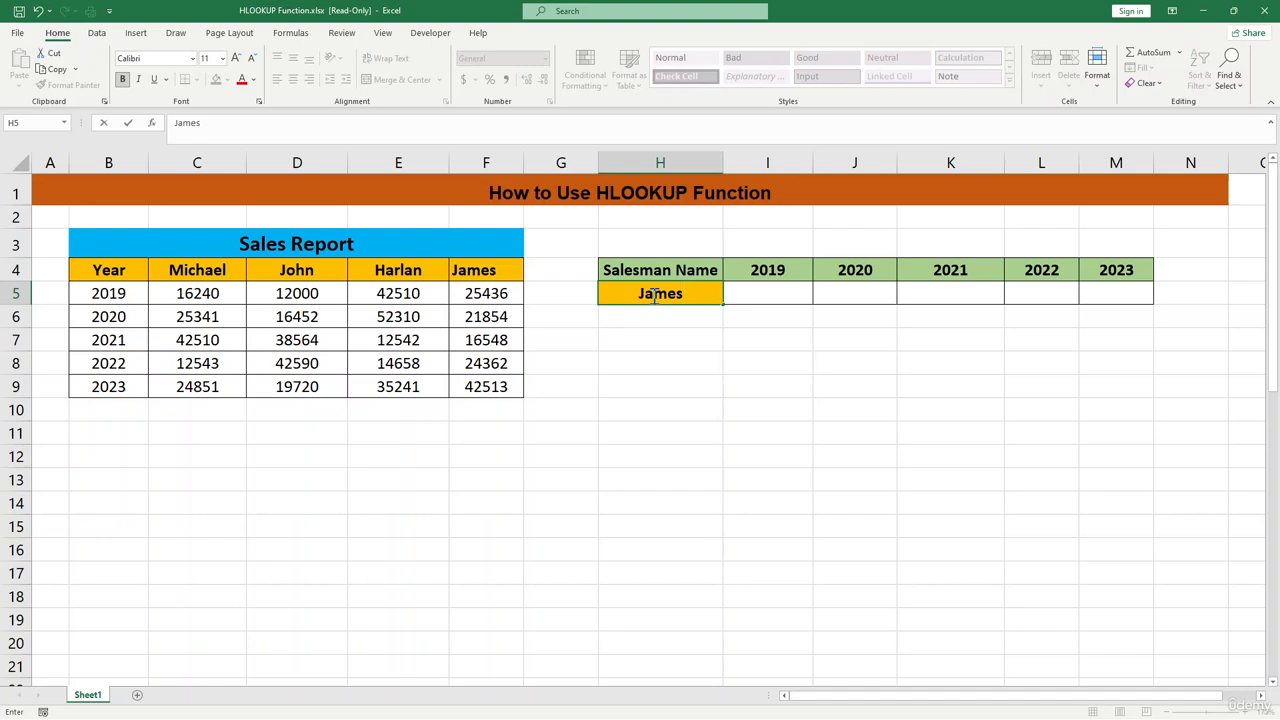
{"action": "key", "text": "Return"}
Enter the formula =HLOOKUP(H5,B4:F9,2,FALSE) in I5 to look up the salesman's 2019 sales
{"action": "left_click", "coordinate": [767, 289]}
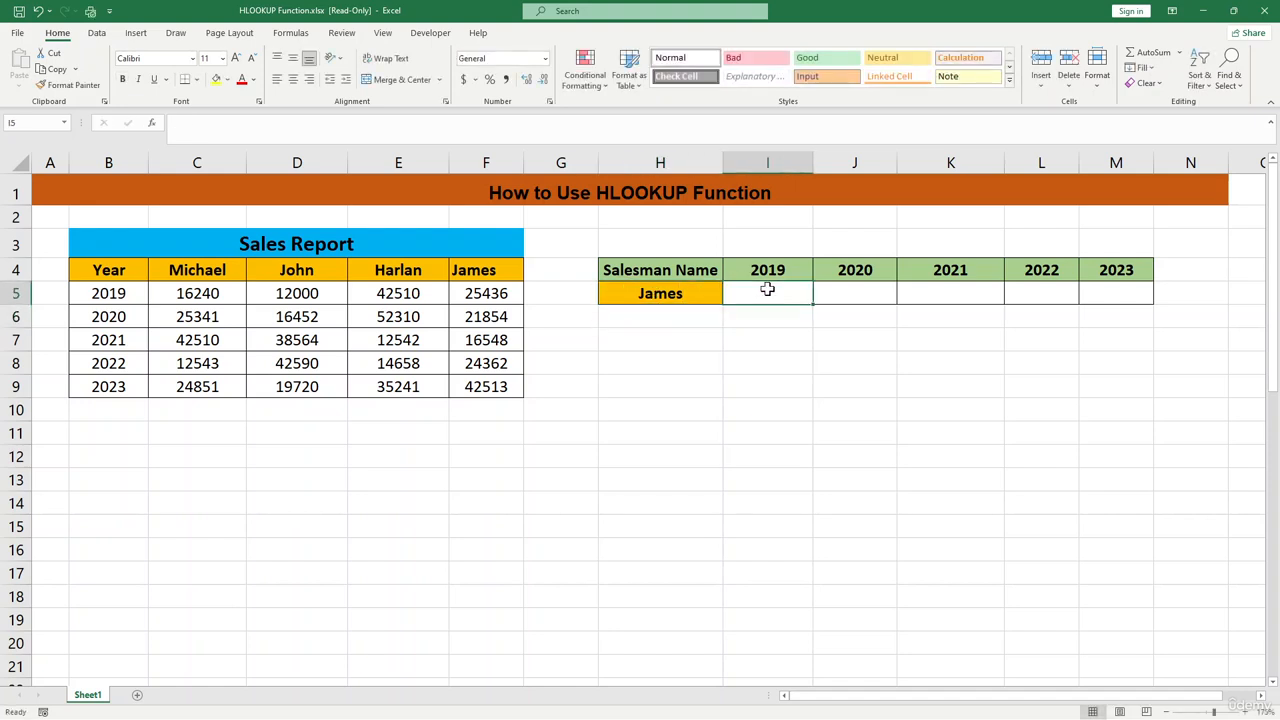
{"action": "type", "text": "="}
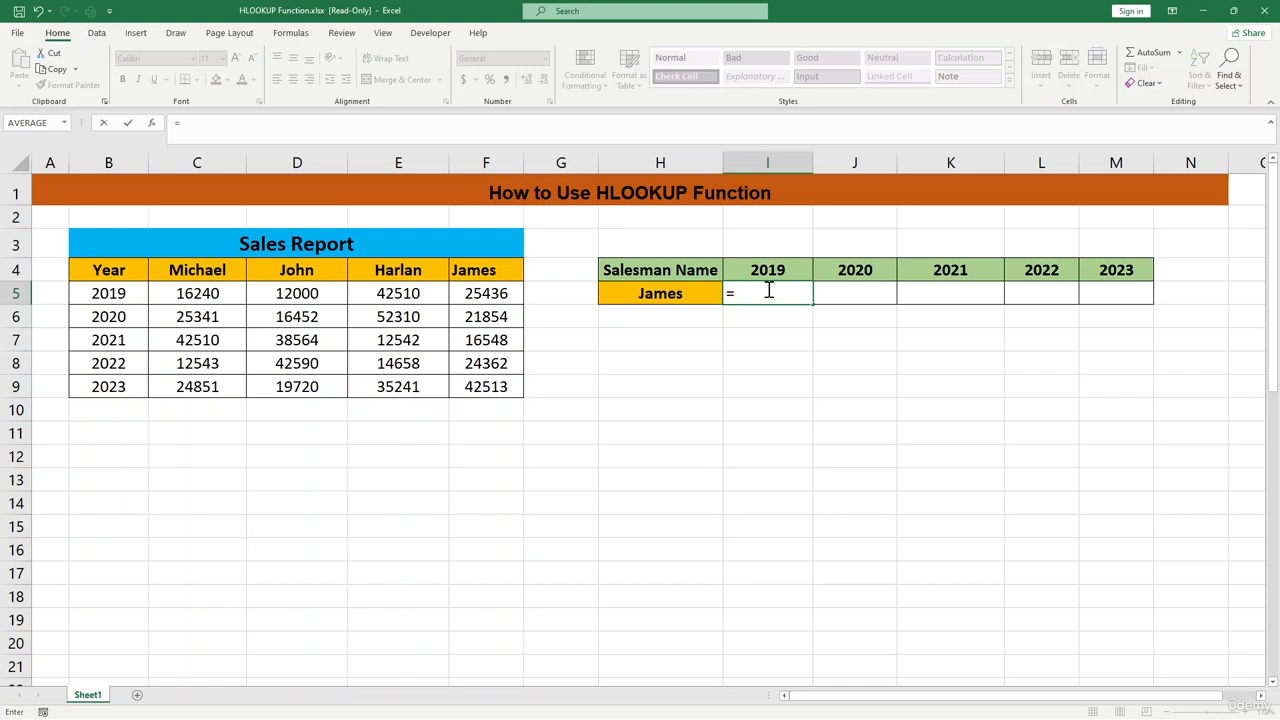
{"action": "type", "text": "hlo"}
{"action": "key", "text": "Tab"}
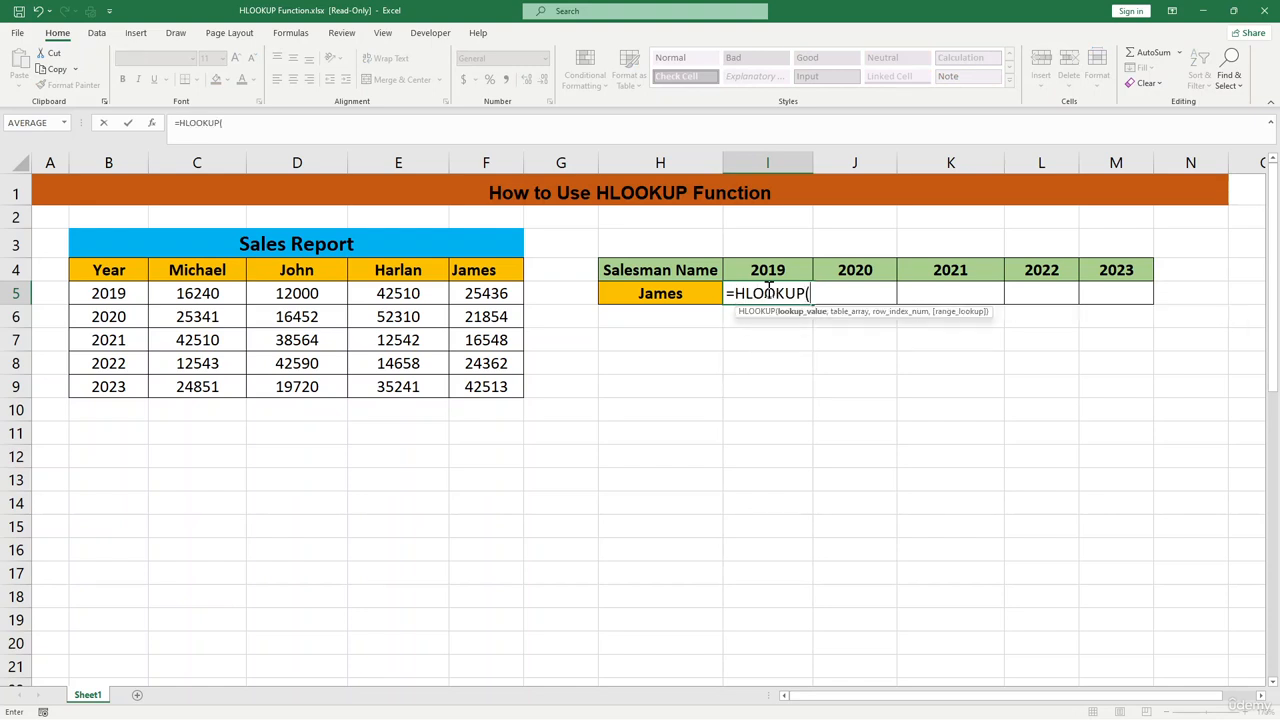
{"action": "left_click", "coordinate": [675, 296]}
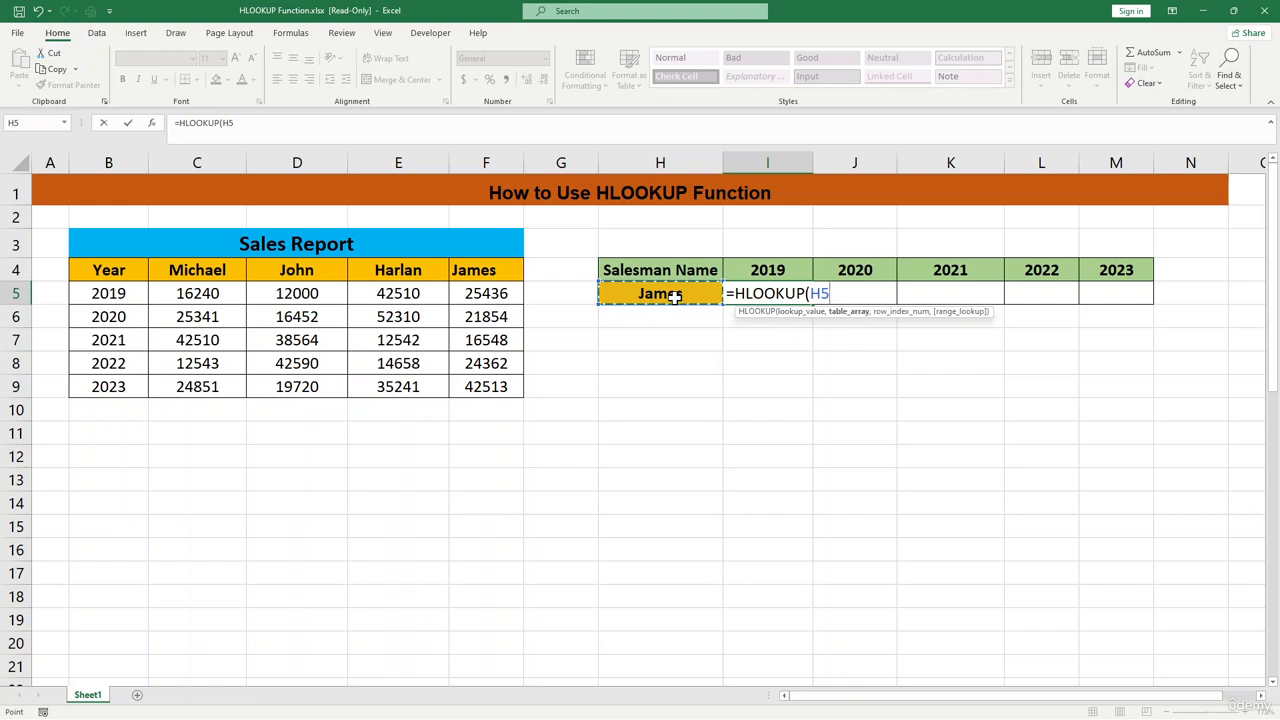
{"action": "type", "text": ","}
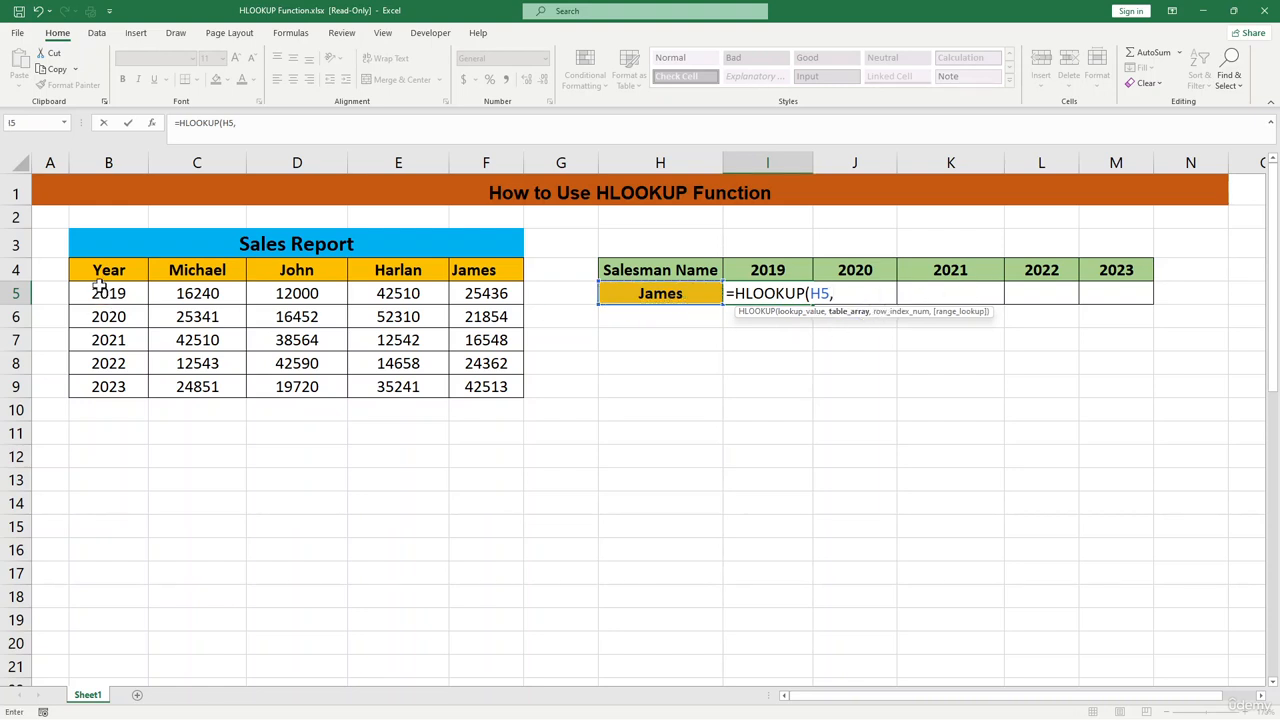
{"action": "left_click_drag", "start_coordinate": [100, 284], "coordinate": [487, 380]}
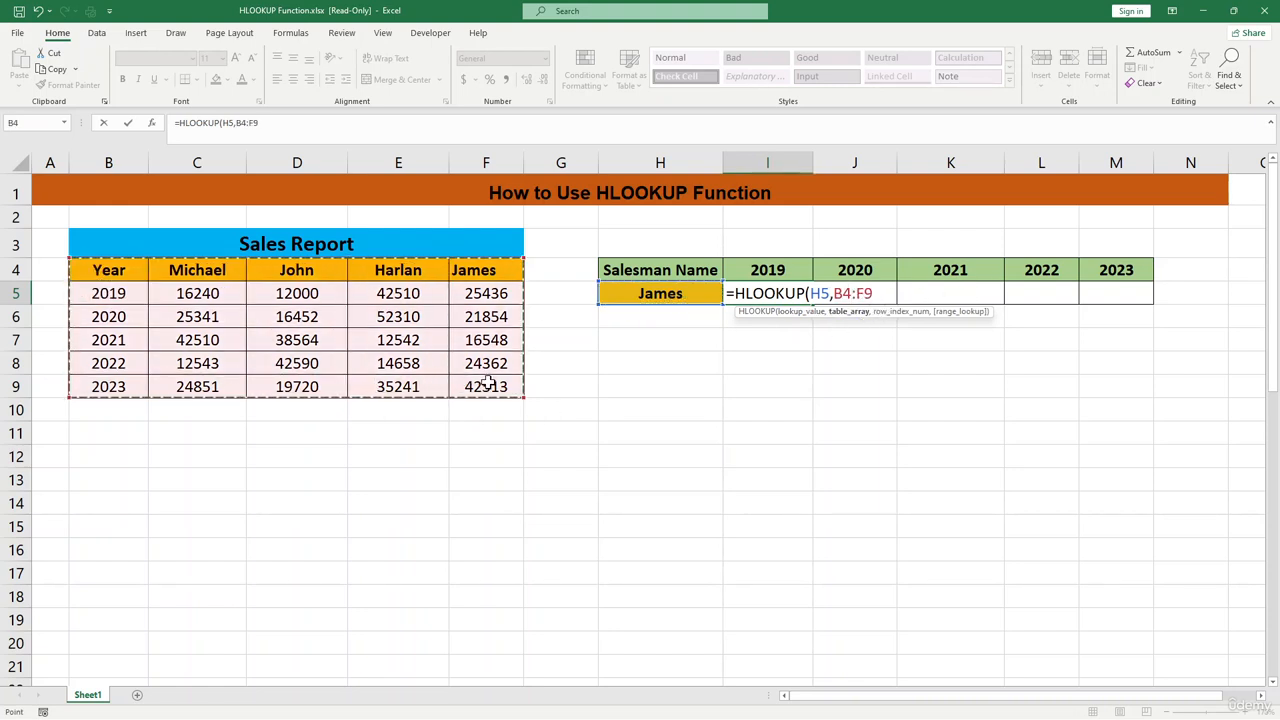
{"action": "type", "text": ","}
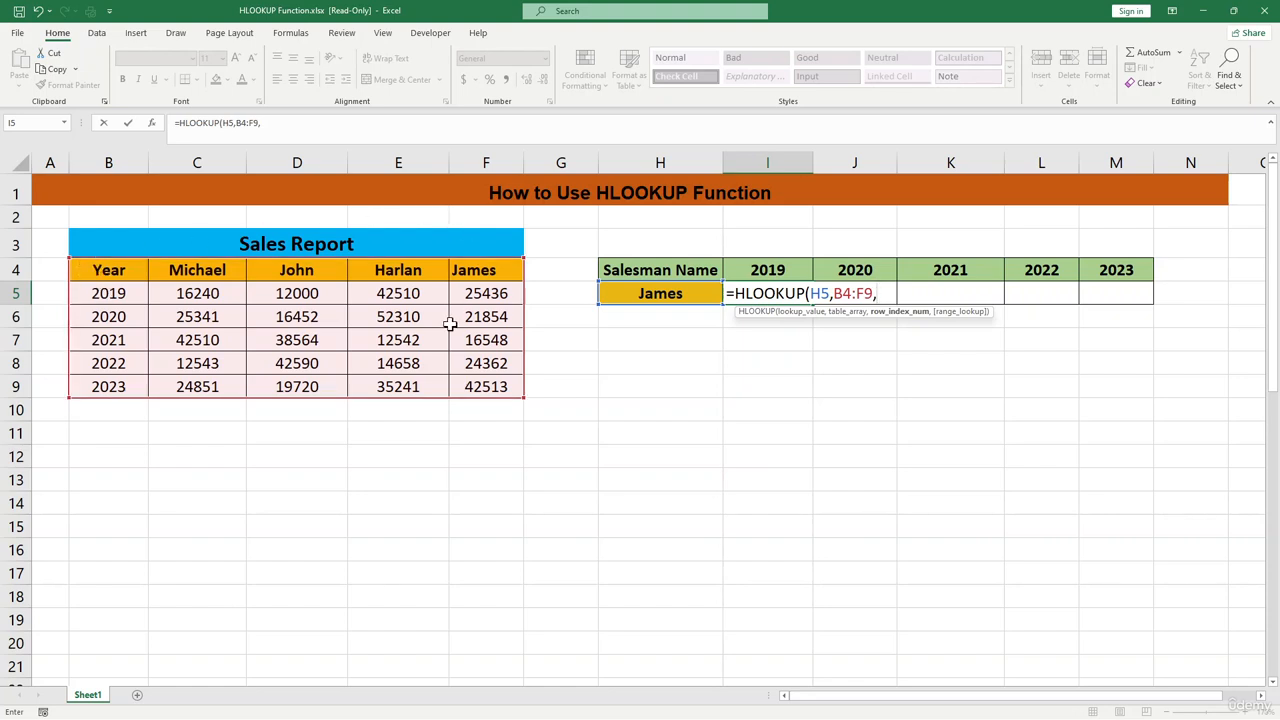
{"action": "type", "text": "2,"}
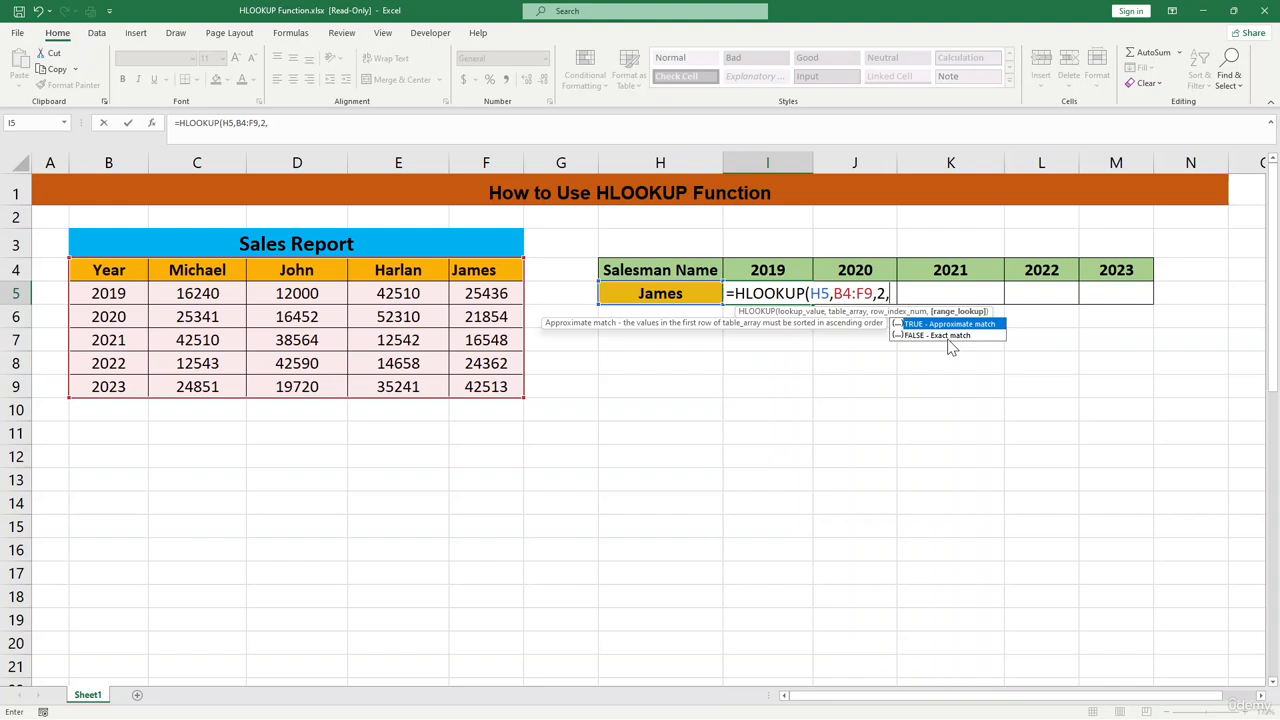
{"action": "type", "text": "false)"}
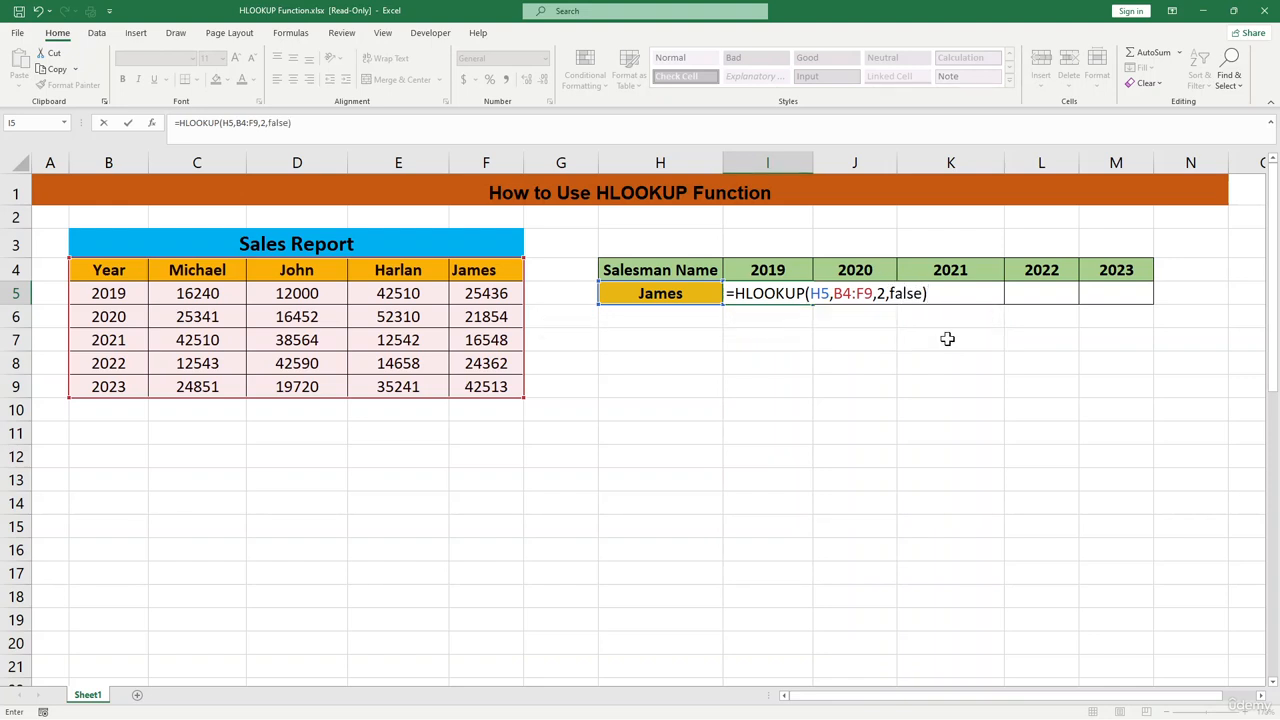
{"action": "key", "text": "Return"}
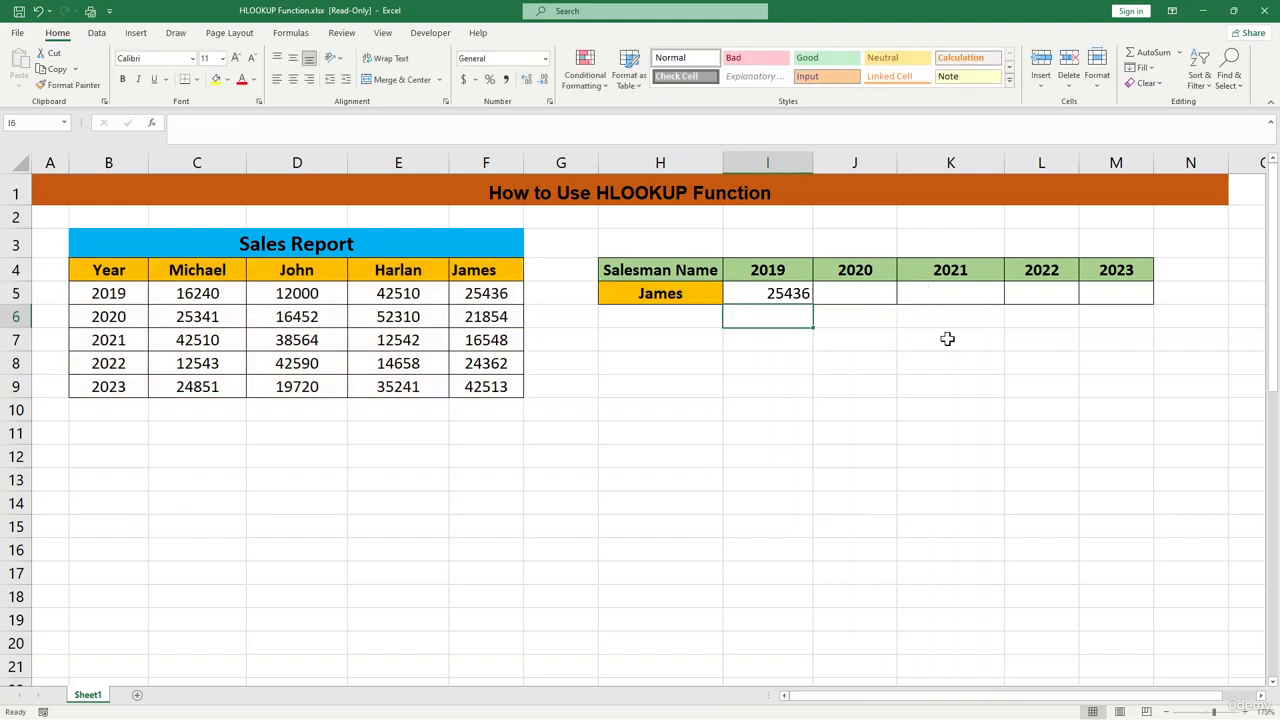
Check the 2019 lookup in I5 against the Sales Report, replacing the name in H5 with the salesman from column D
{"action": "left_click", "coordinate": [787, 293]}
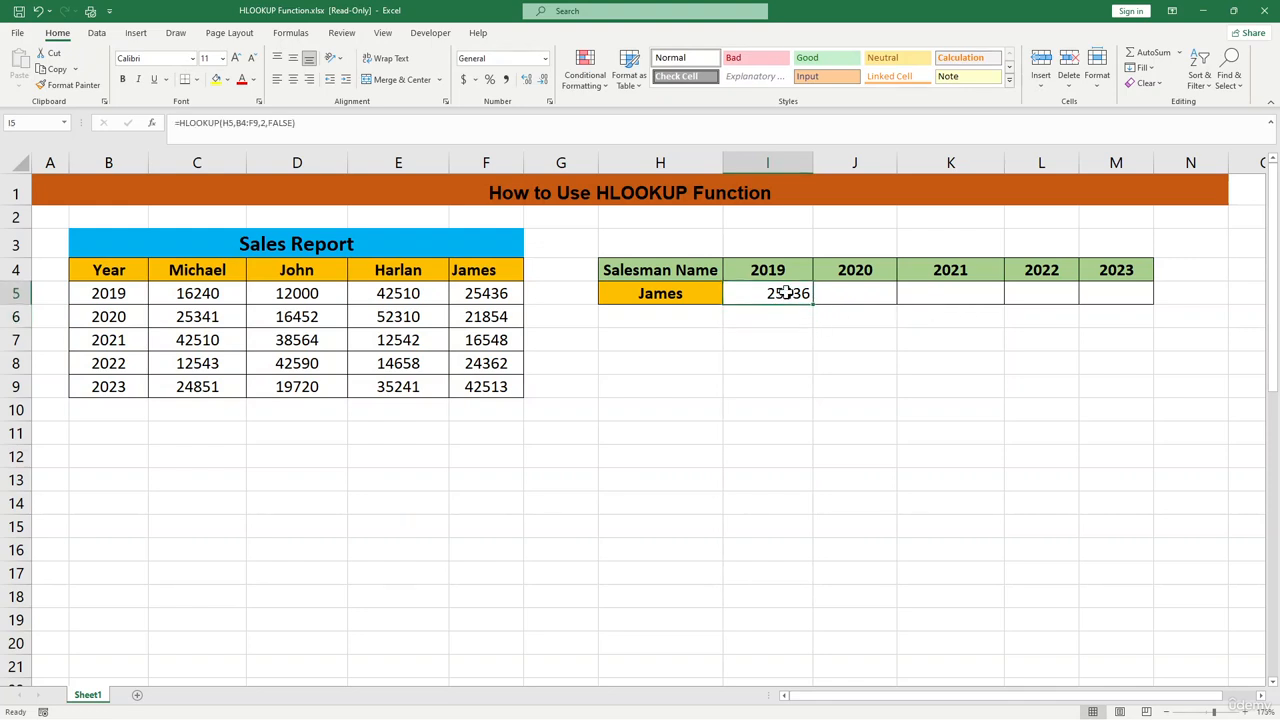
{"action": "left_click", "coordinate": [487, 299]}
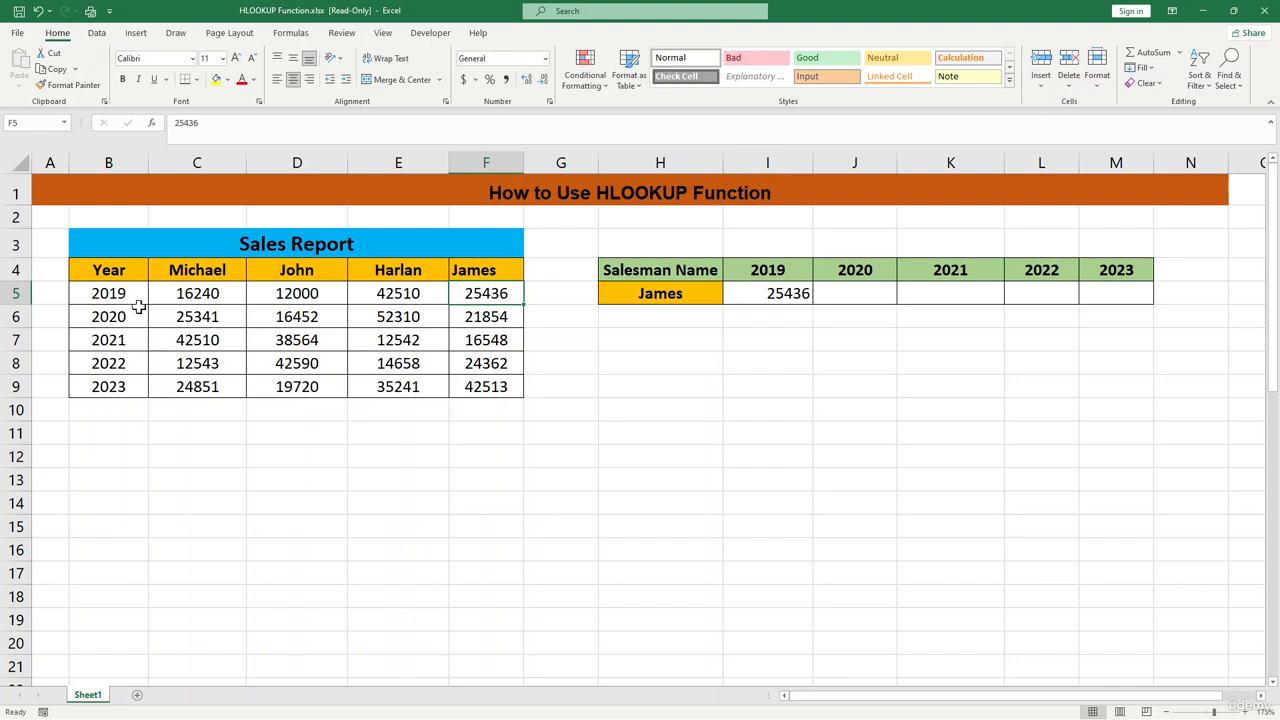
{"action": "left_click", "coordinate": [798, 292]}
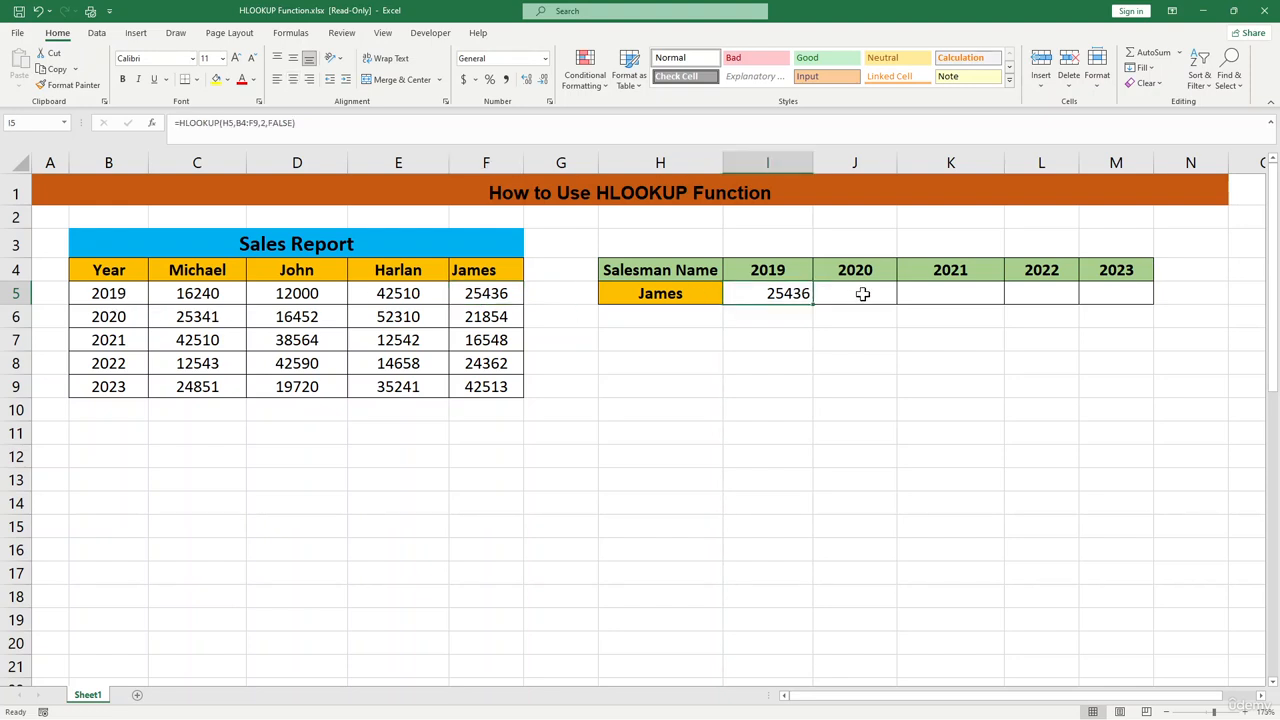
{"action": "left_click", "coordinate": [652, 293]}
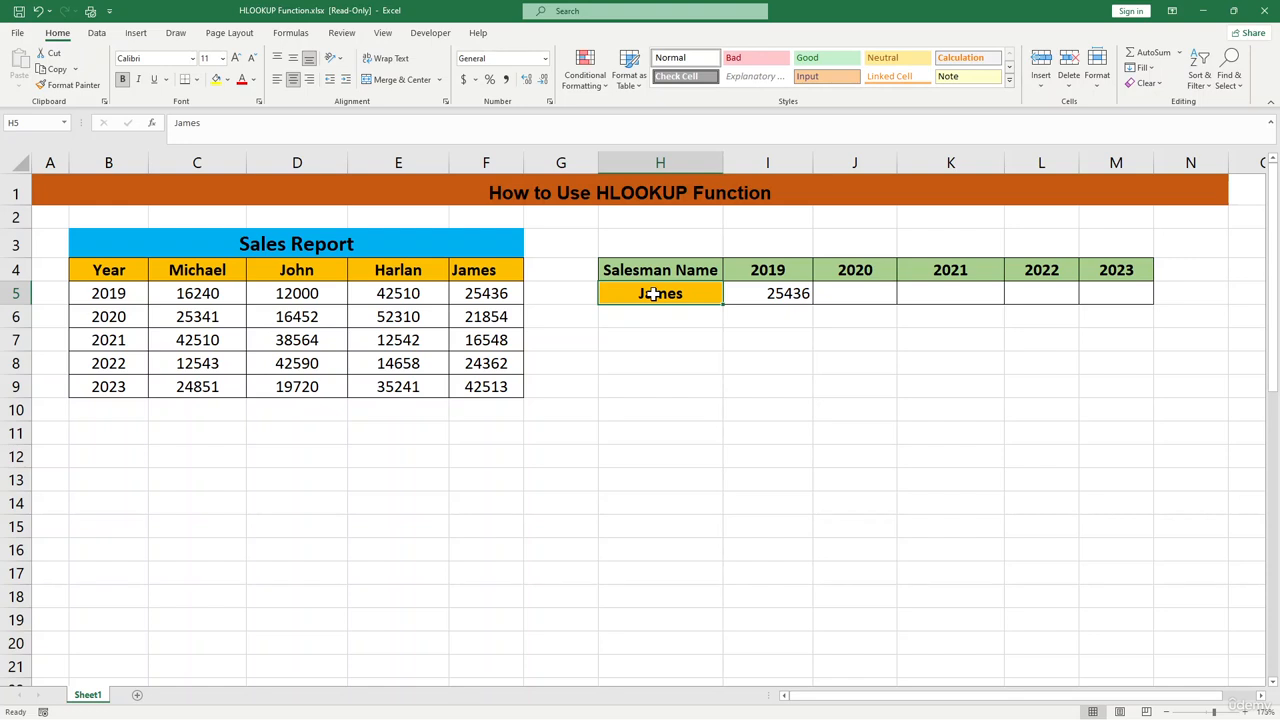
{"action": "type", "text": "Jo"}
{"action": "type", "text": "hn"}
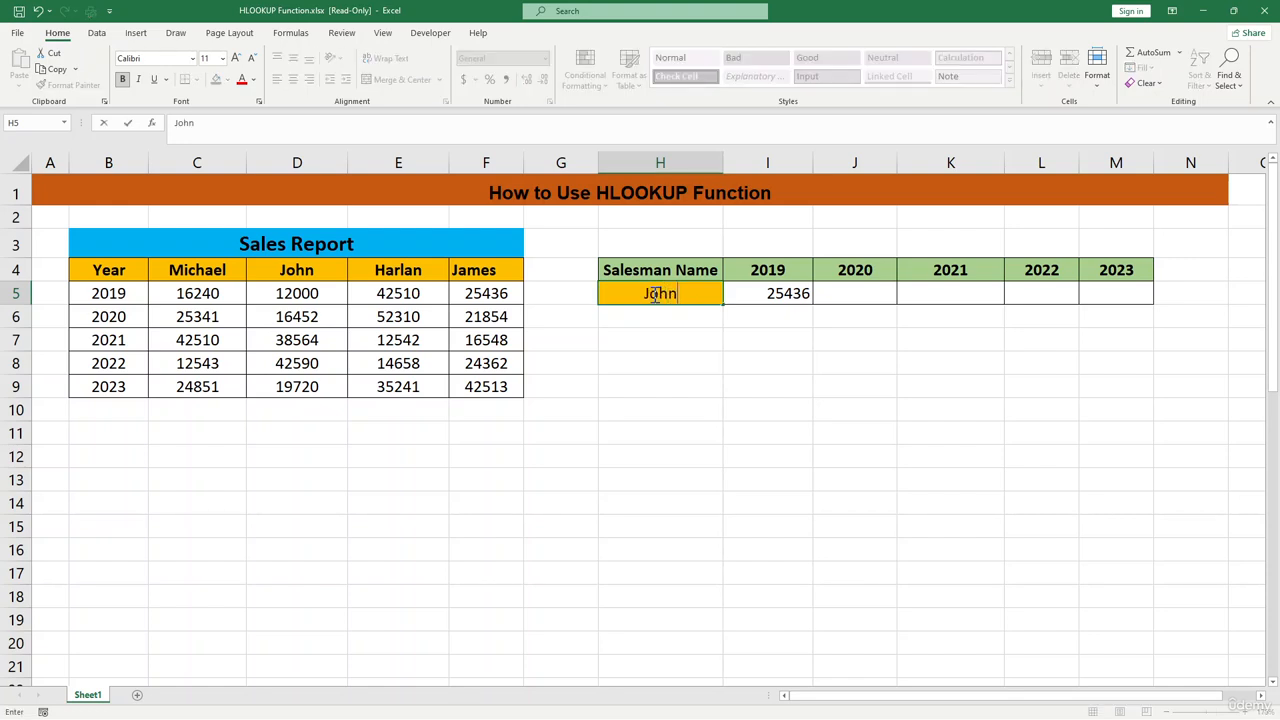
{"action": "key", "text": "Return"}
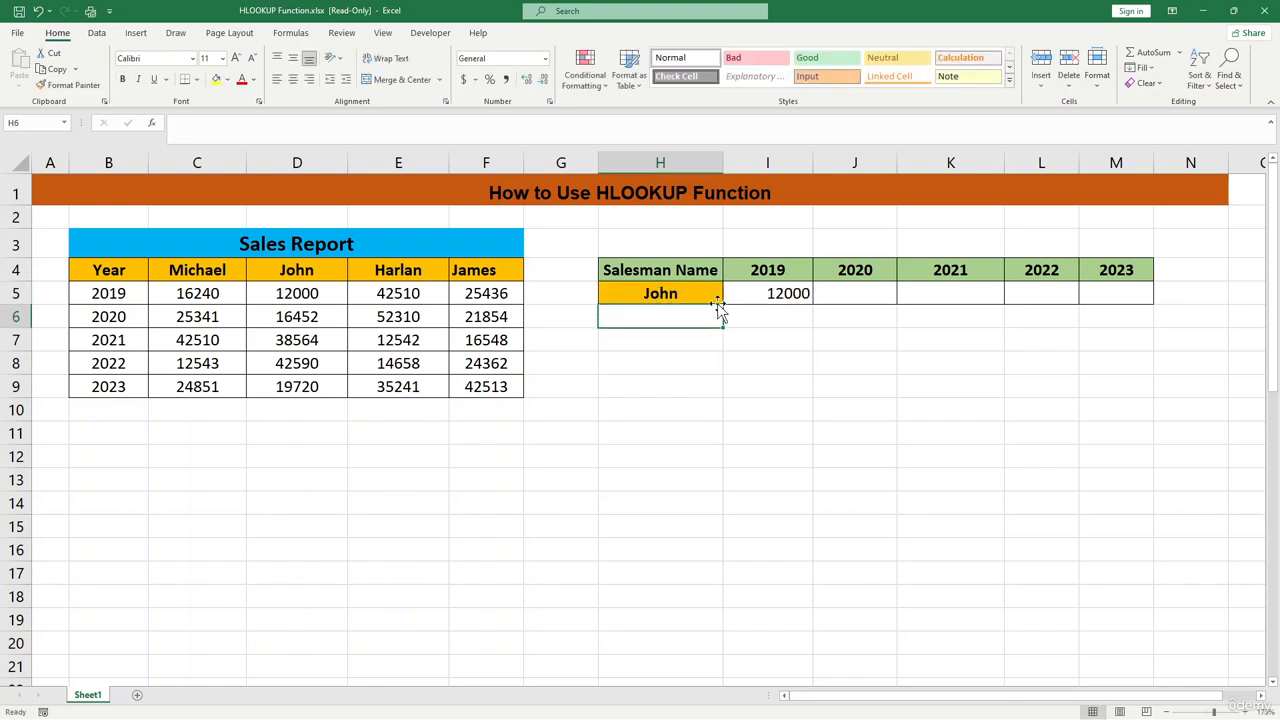
{"action": "left_click", "coordinate": [773, 295]}
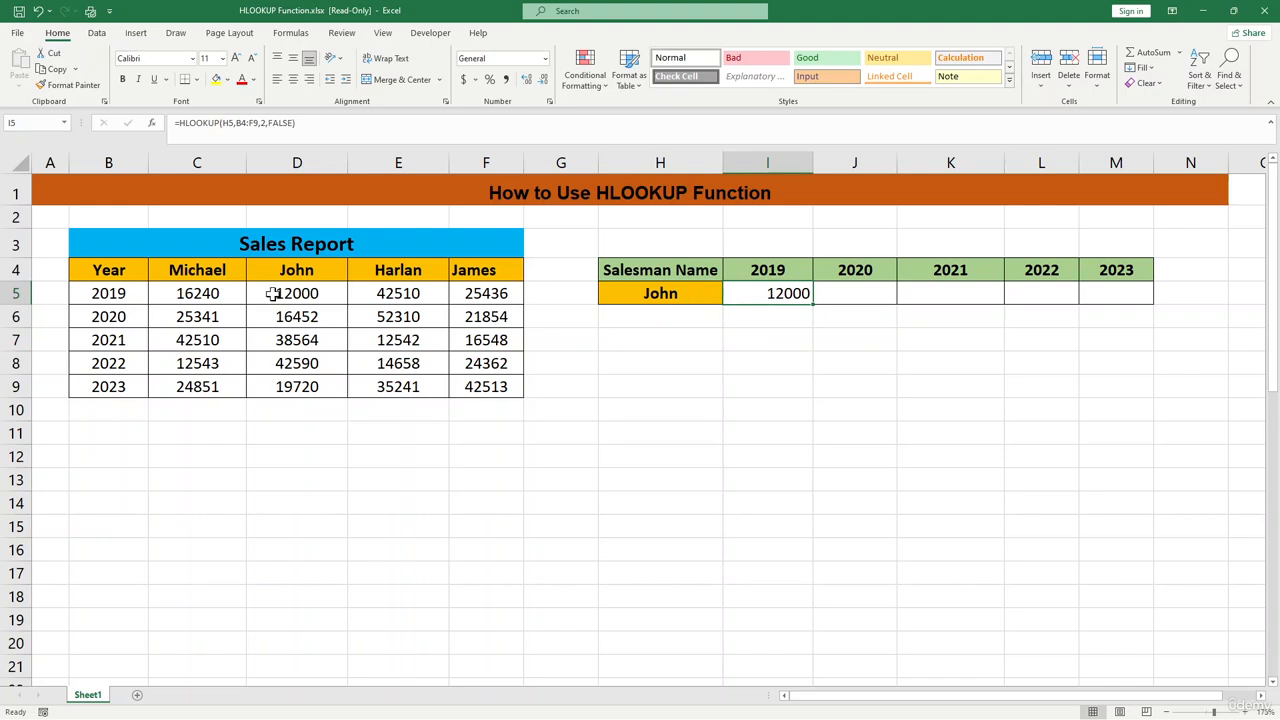
{"action": "left_click", "coordinate": [748, 344]}
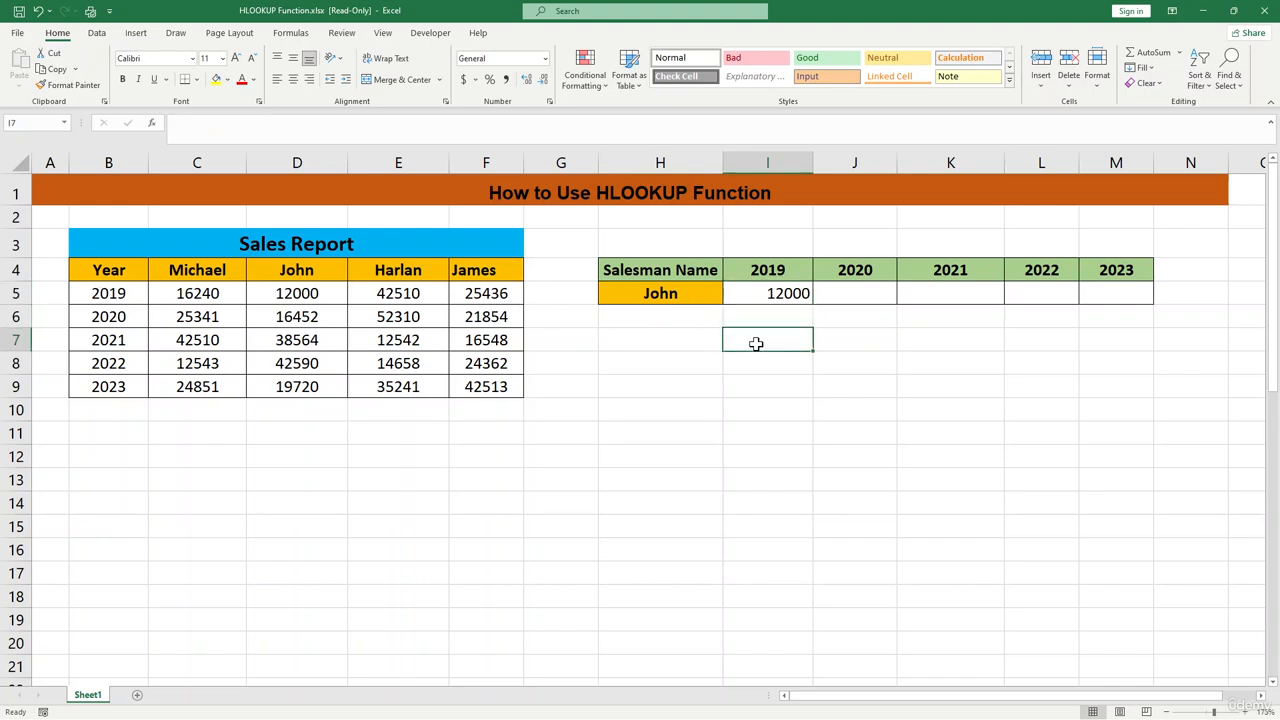
Fill the HLOOKUP formula from I5 across J5:M5 for the years 2020 to 2023
{"action": "left_click", "coordinate": [873, 292]}
{"action": "left_click", "coordinate": [799, 294]}
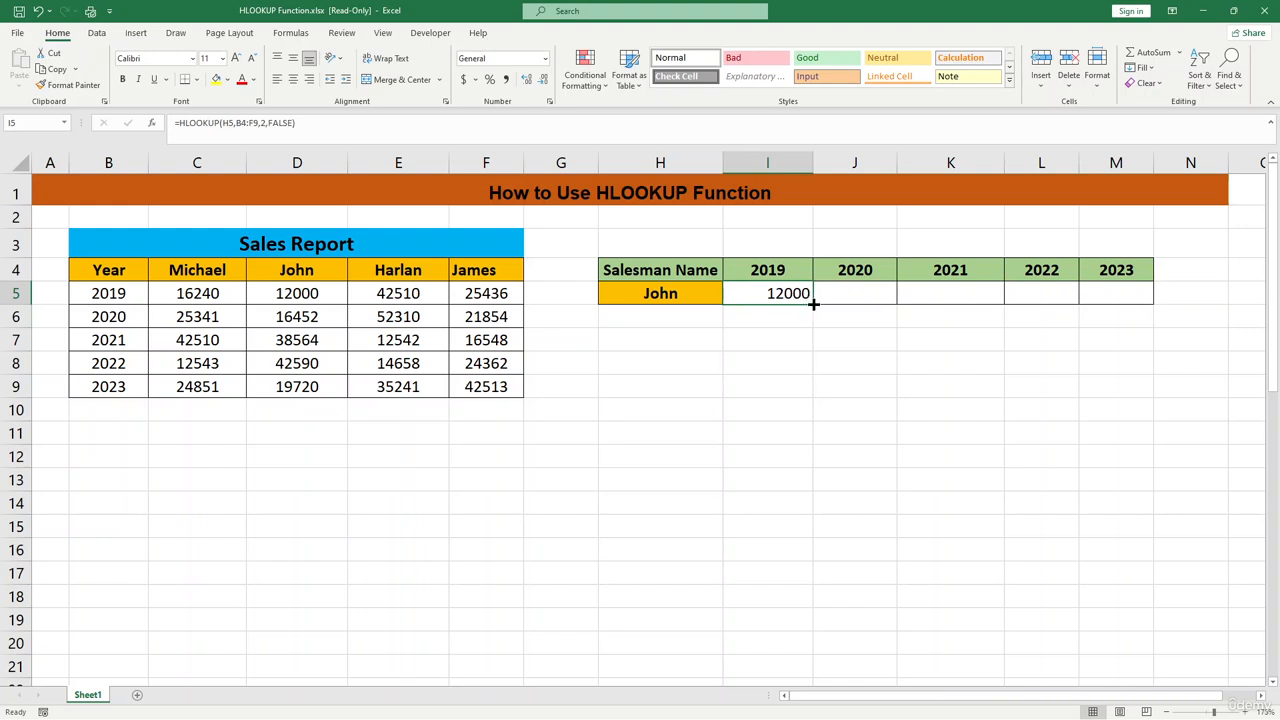
{"action": "left_click_drag", "start_coordinate": [813, 302], "coordinate": [1080, 316]}
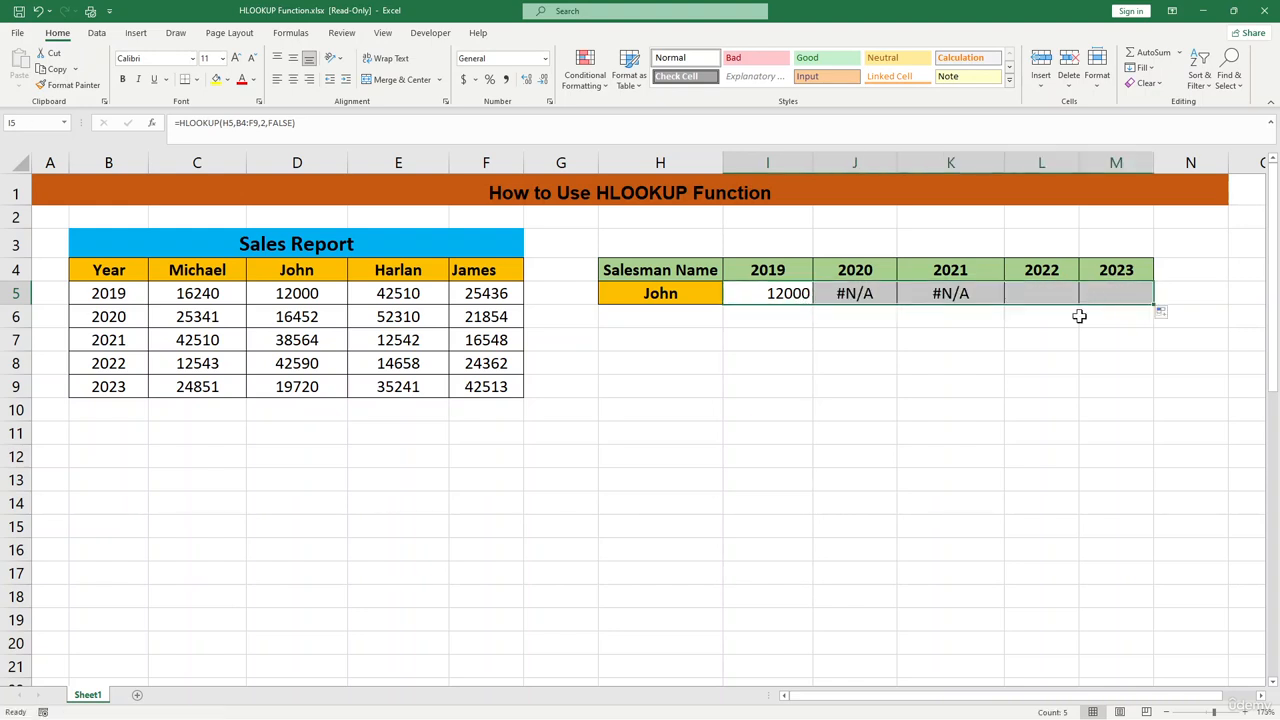
{"action": "left_click", "coordinate": [1008, 378]}
Compare the cell references in the HLOOKUP formulas in I5 and J5
{"action": "left_click", "coordinate": [857, 291]}
{"action": "left_click", "coordinate": [797, 295]}
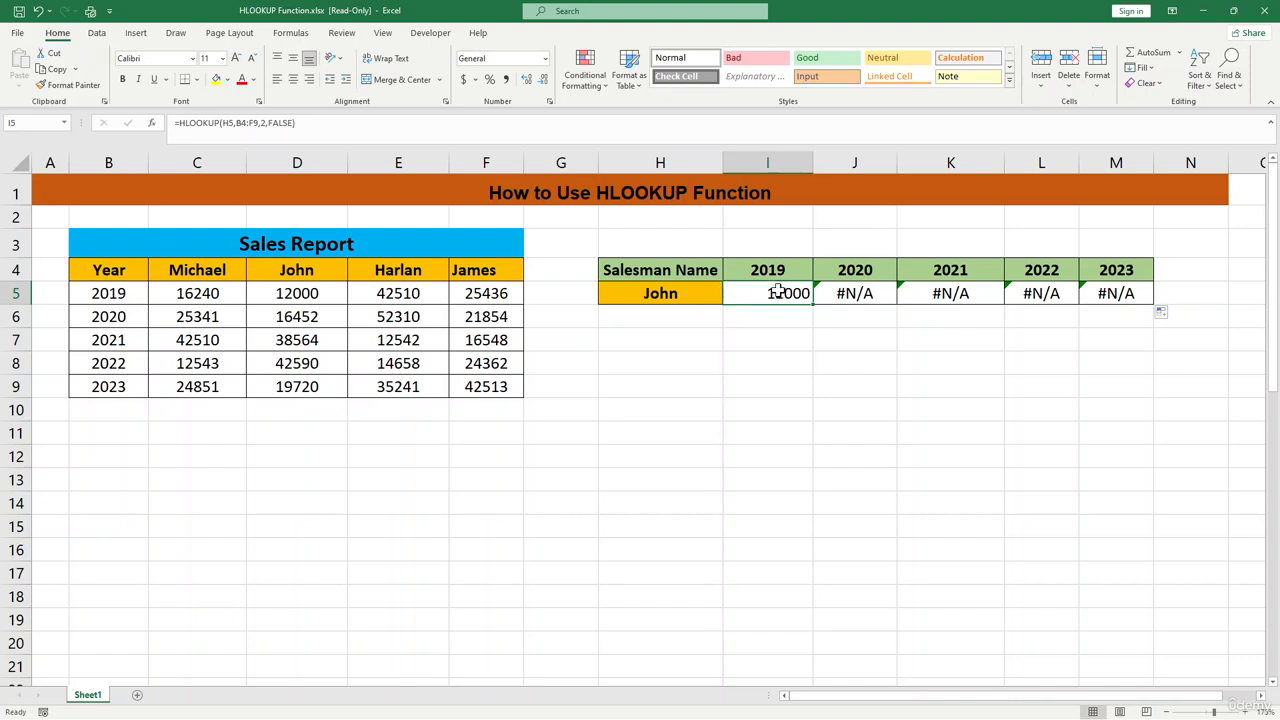
{"action": "left_click", "coordinate": [852, 292]}
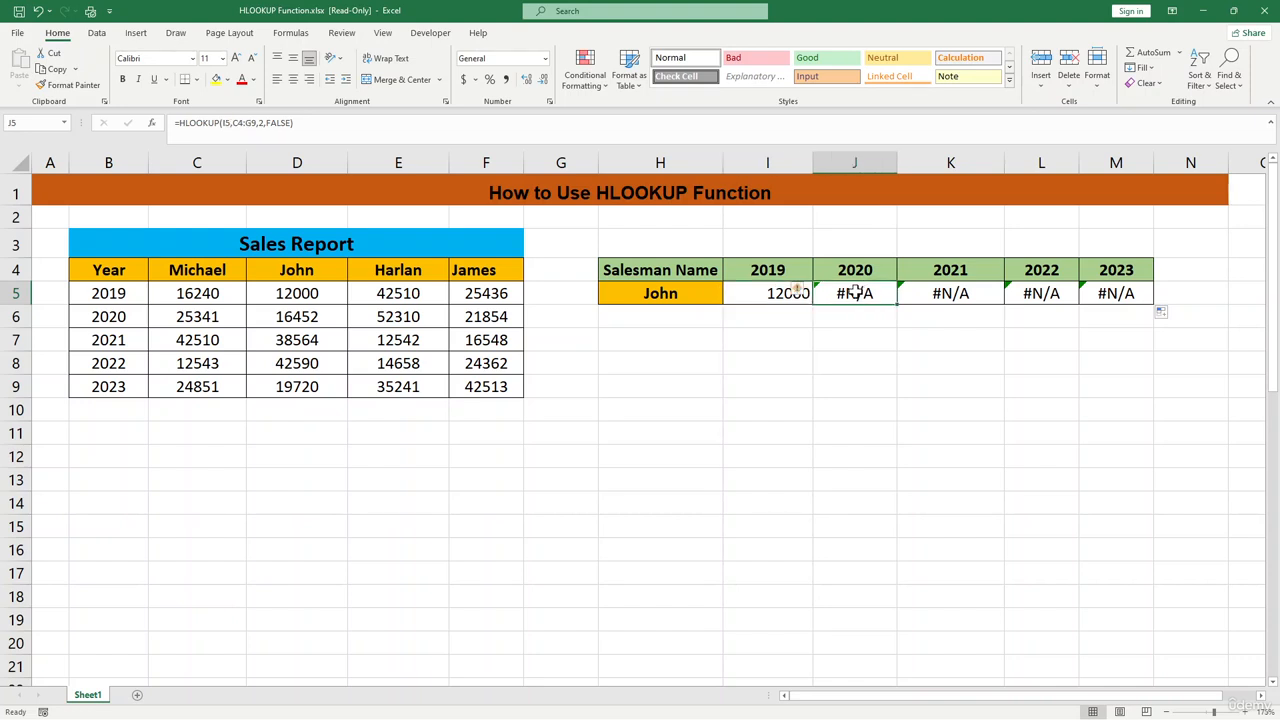
{"action": "left_click", "coordinate": [230, 122]}
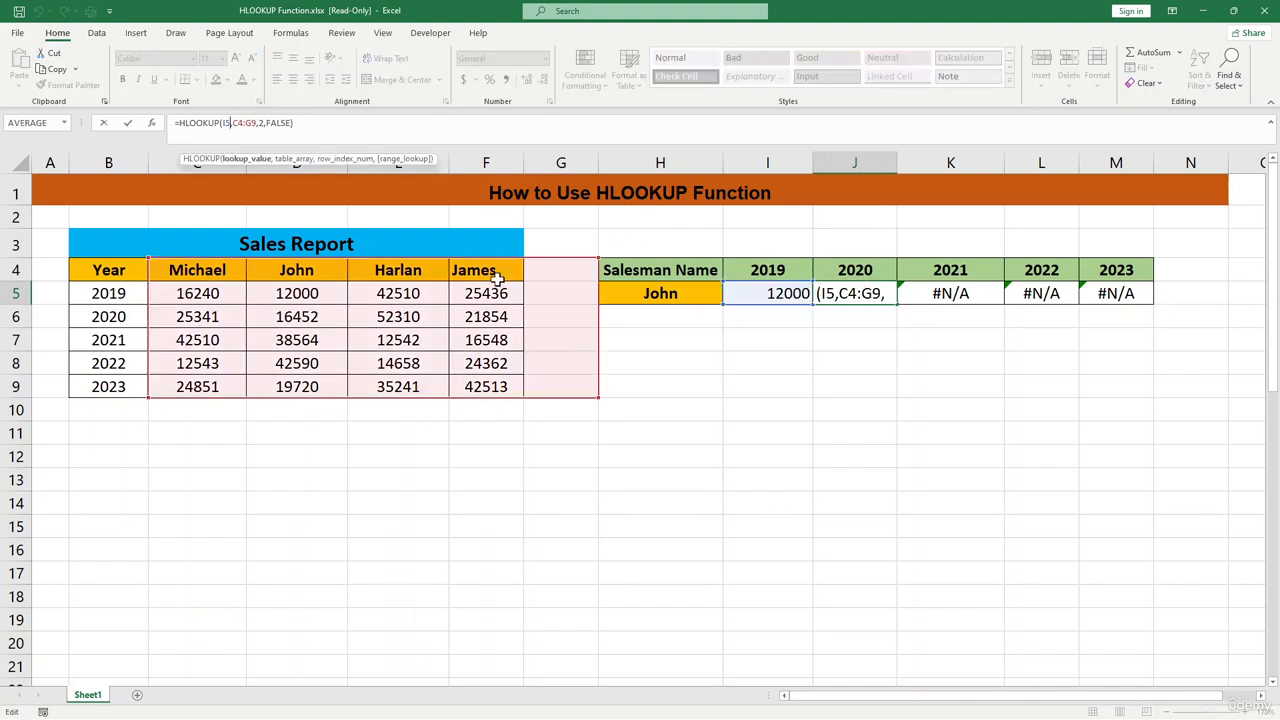
{"action": "left_click", "coordinate": [161, 254]}
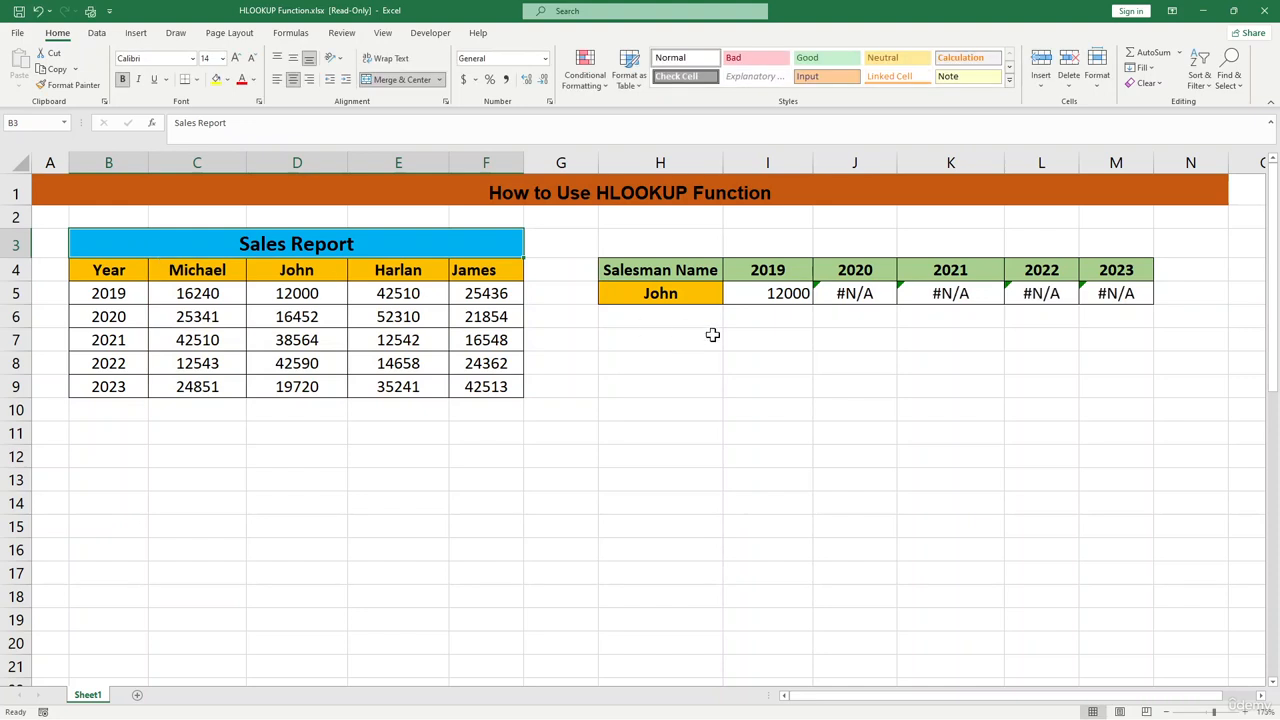
{"action": "left_click", "coordinate": [786, 341]}
{"action": "left_click", "coordinate": [660, 293]}
{"action": "left_click", "coordinate": [838, 293]}
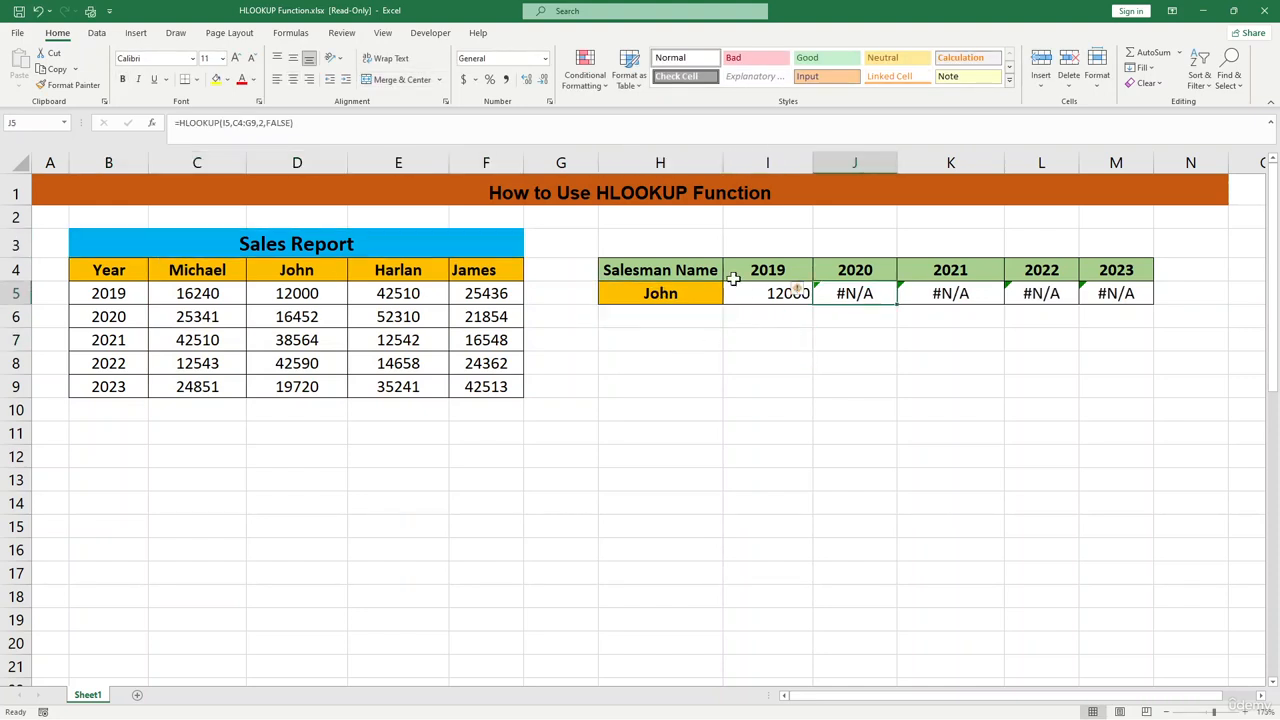
Make the table range in the I5 HLOOKUP formula absolute as $B$4:$F$9
{"action": "left_click", "coordinate": [752, 299]}
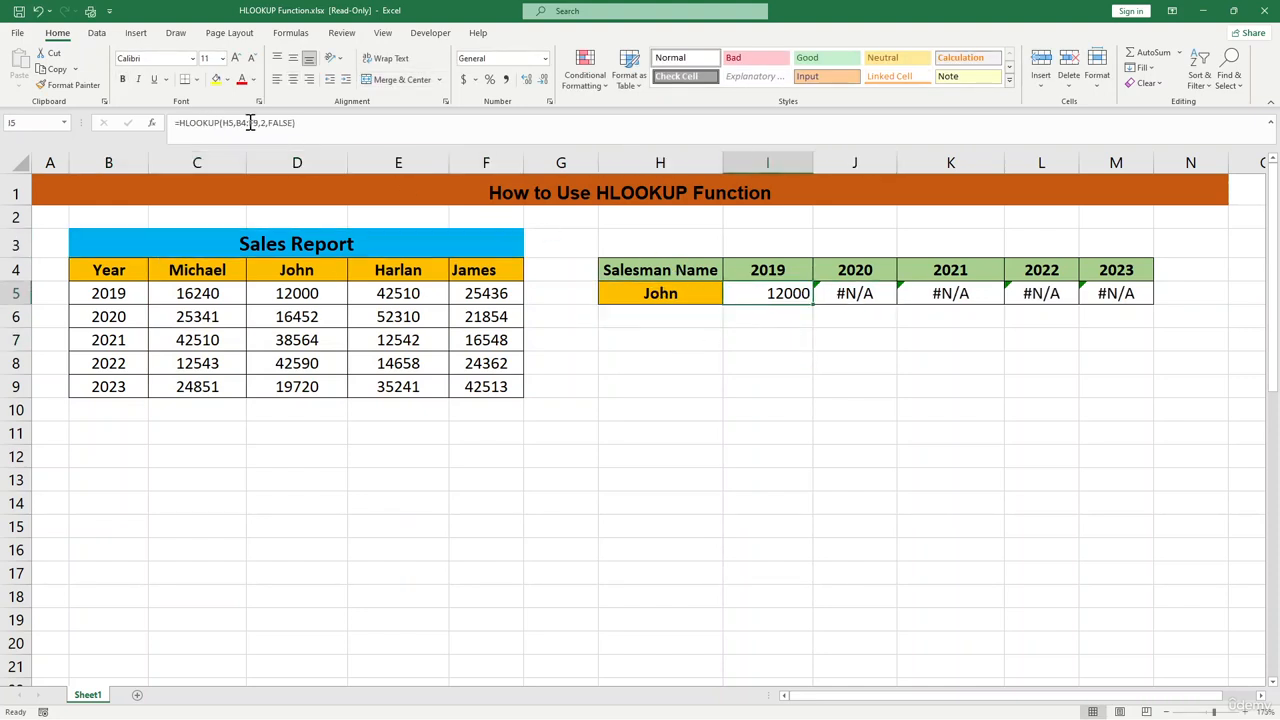
{"action": "left_click", "coordinate": [250, 122]}
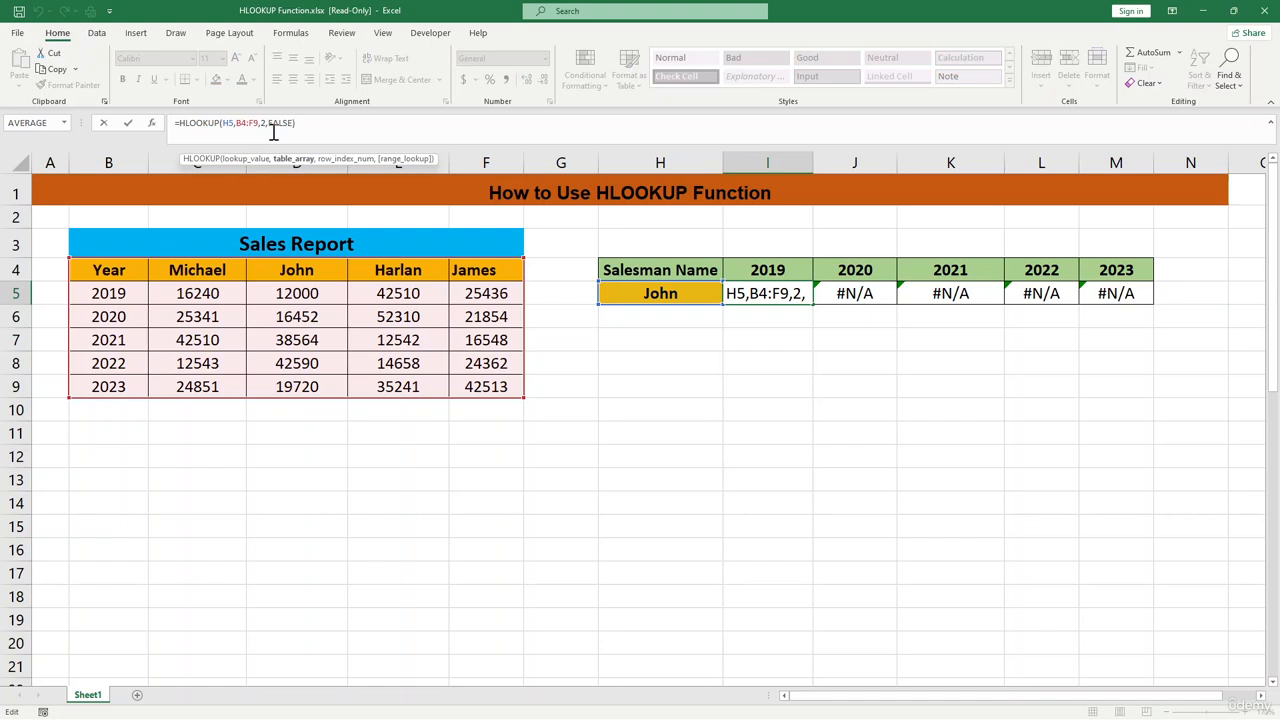
{"action": "key", "text": "F4"}
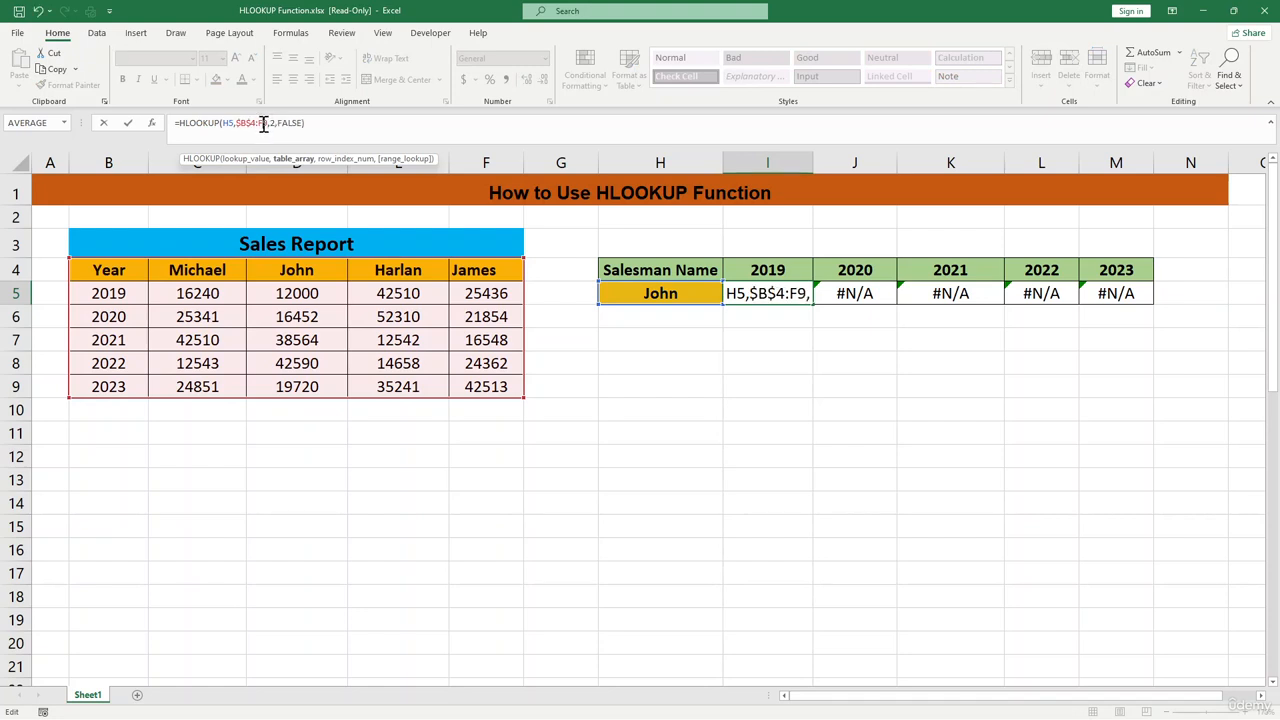
{"action": "left_click", "coordinate": [263, 122]}
{"action": "key", "text": "F4"}
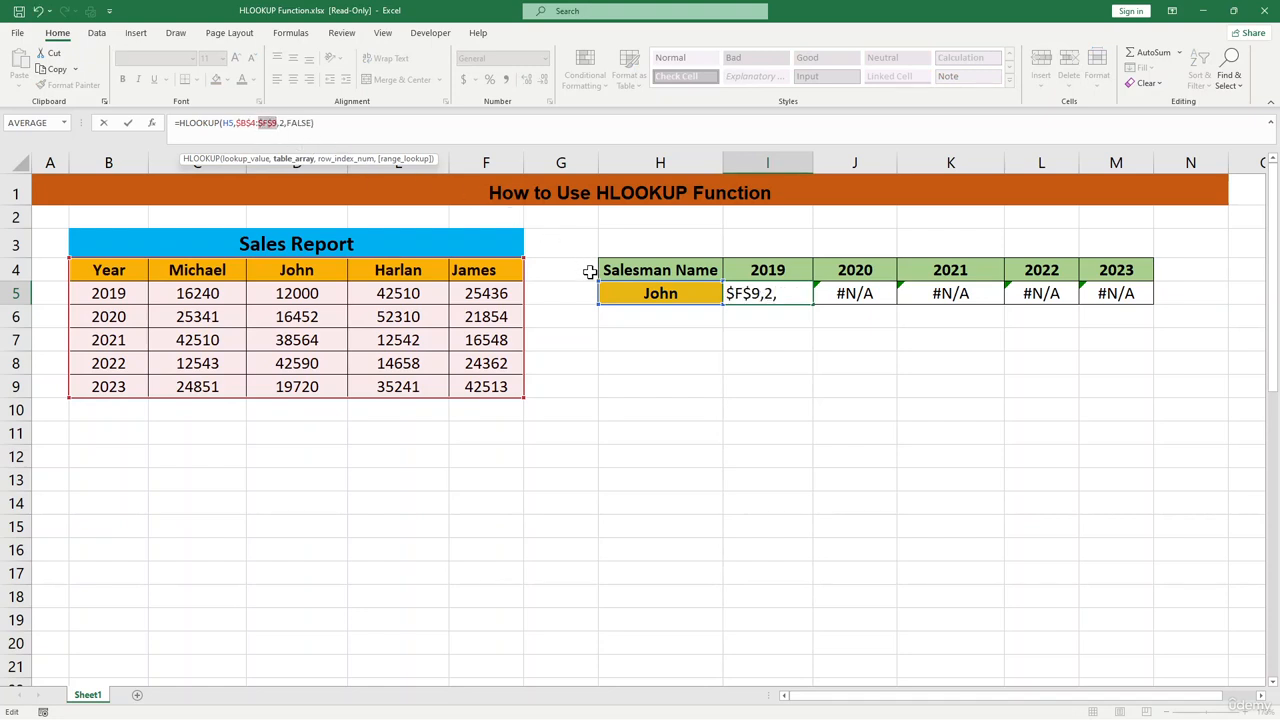
{"action": "key", "text": "Return"}
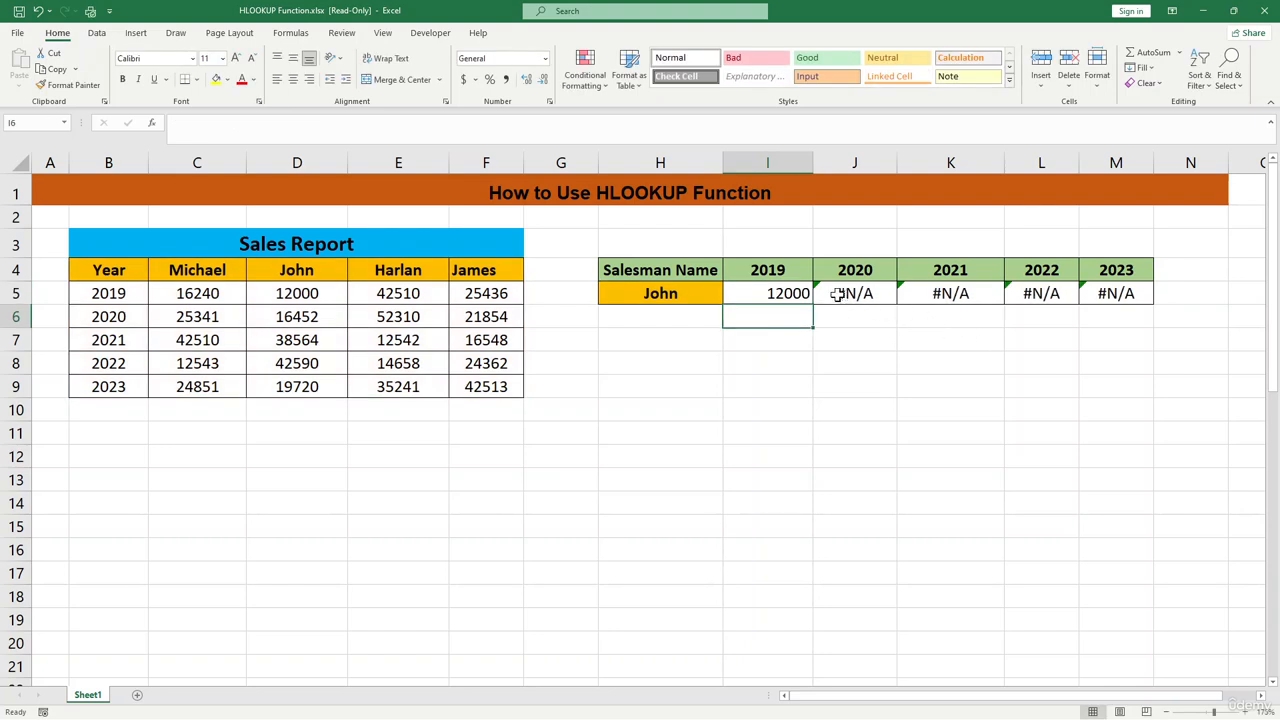
Fill the HLOOKUP formula with the absolute table range from I5 across J5:M5
{"action": "left_click", "coordinate": [830, 294]}
{"action": "left_click", "coordinate": [800, 293]}
{"action": "left_click", "coordinate": [795, 295]}
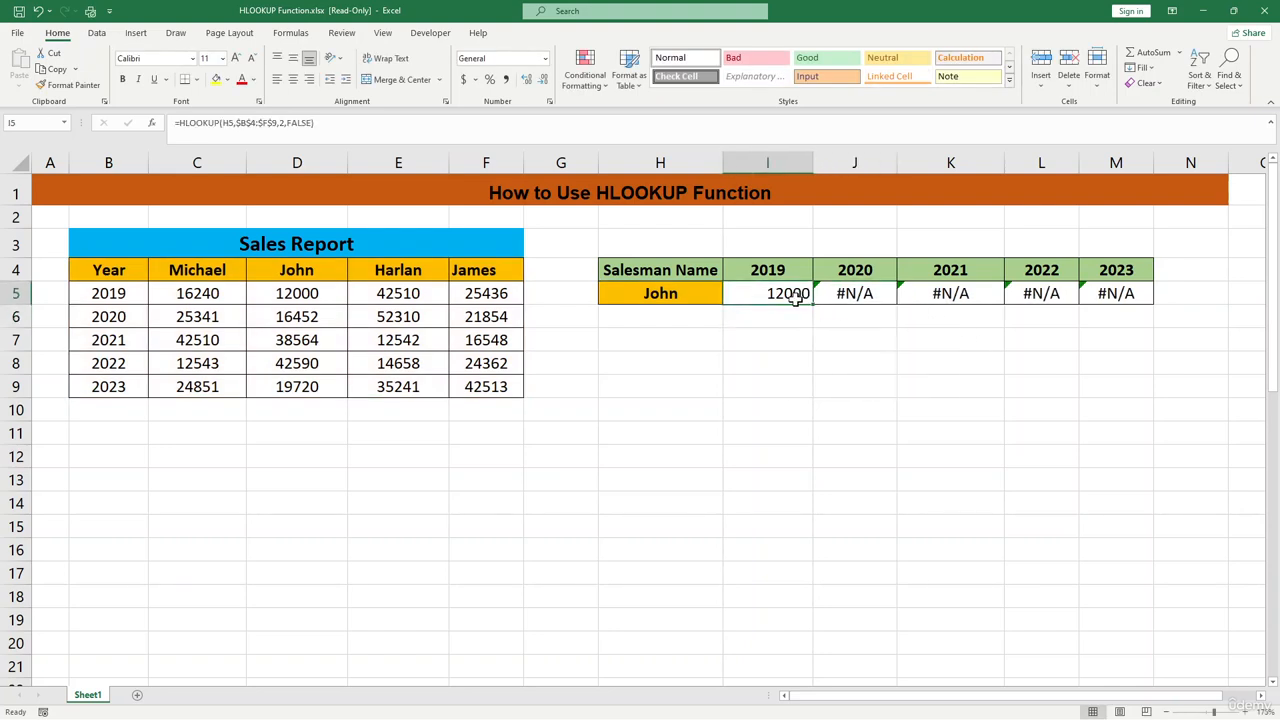
{"action": "left_click_drag", "start_coordinate": [816, 305], "coordinate": [1134, 317]}
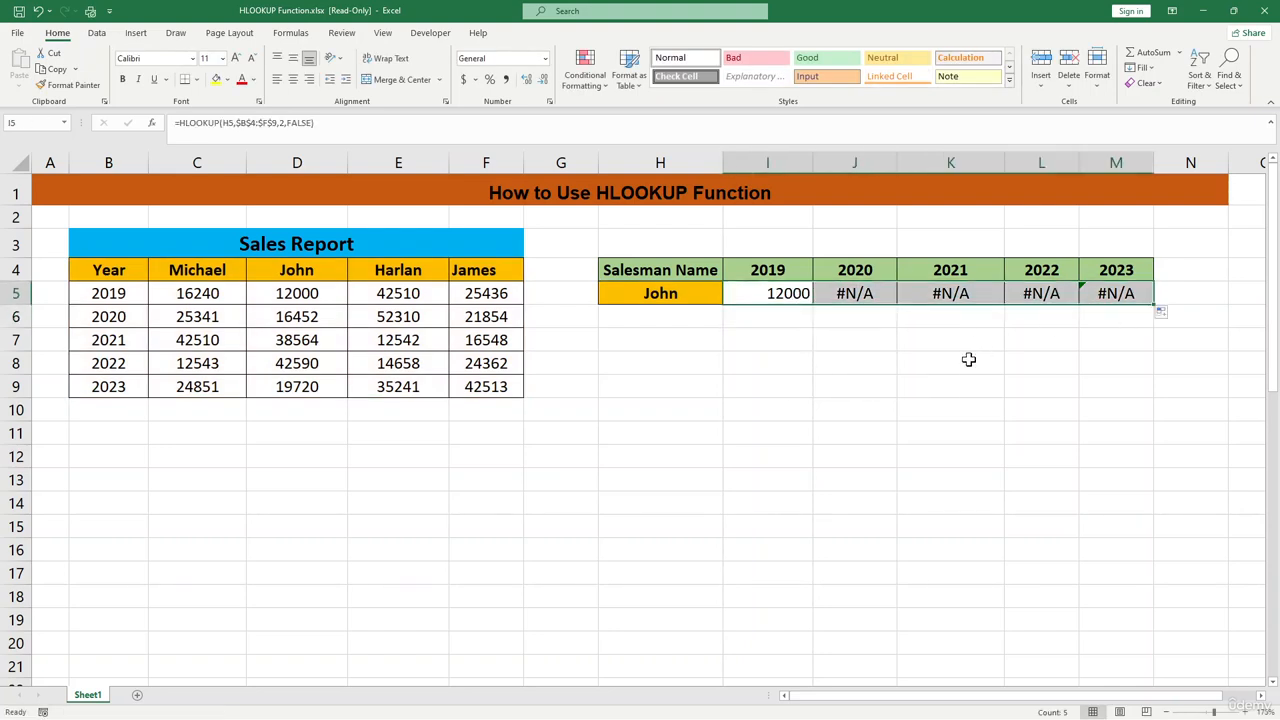
{"action": "left_click", "coordinate": [955, 362]}
Edit the 2020 formula in J5 to use H5 as the lookup value and 3 as the row index number
{"action": "left_click", "coordinate": [858, 293]}
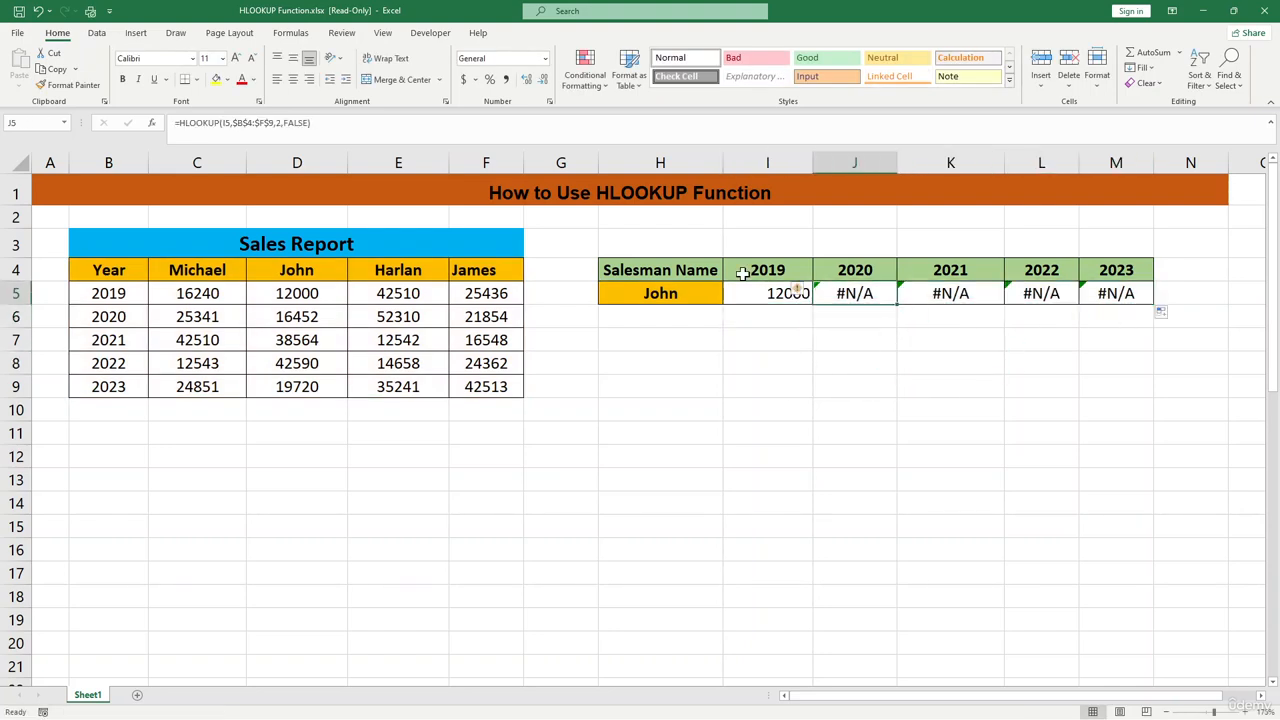
{"action": "left_click", "coordinate": [221, 122]}
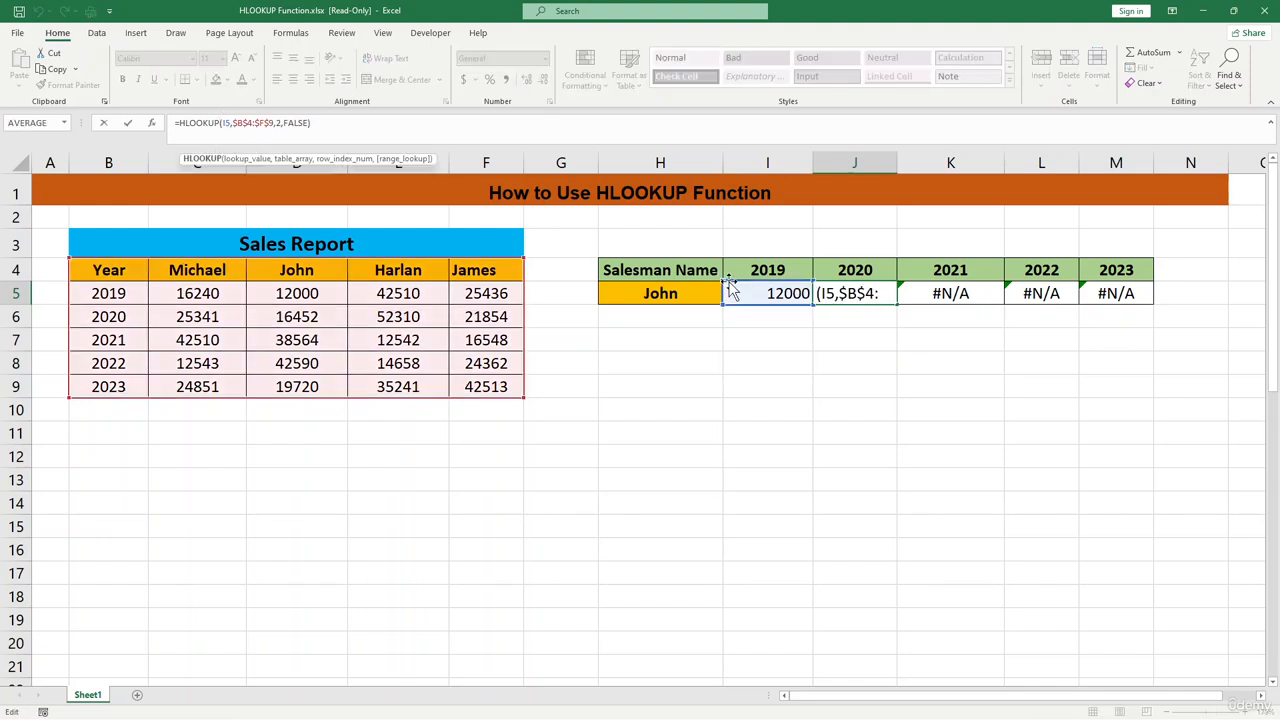
{"action": "left_click", "coordinate": [651, 281]}
{"action": "left_click", "coordinate": [660, 302]}
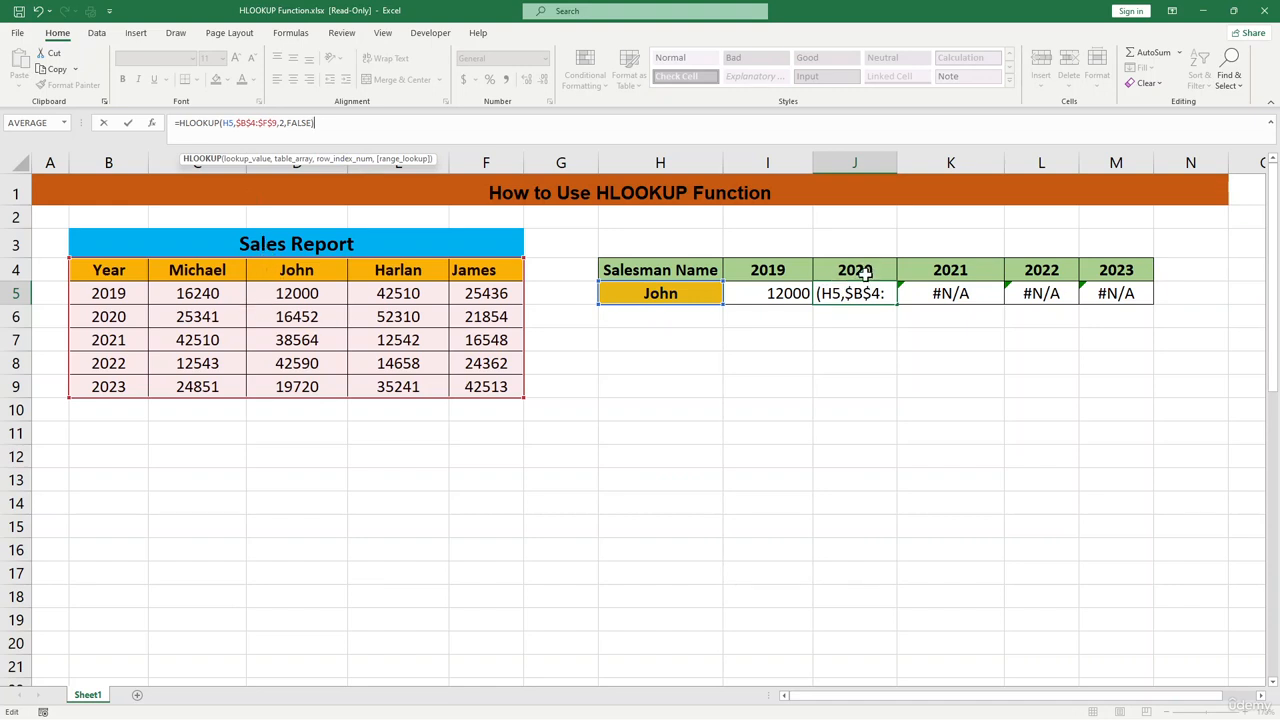
{"action": "left_click", "coordinate": [282, 122]}
{"action": "key", "text": "BackSpace"}
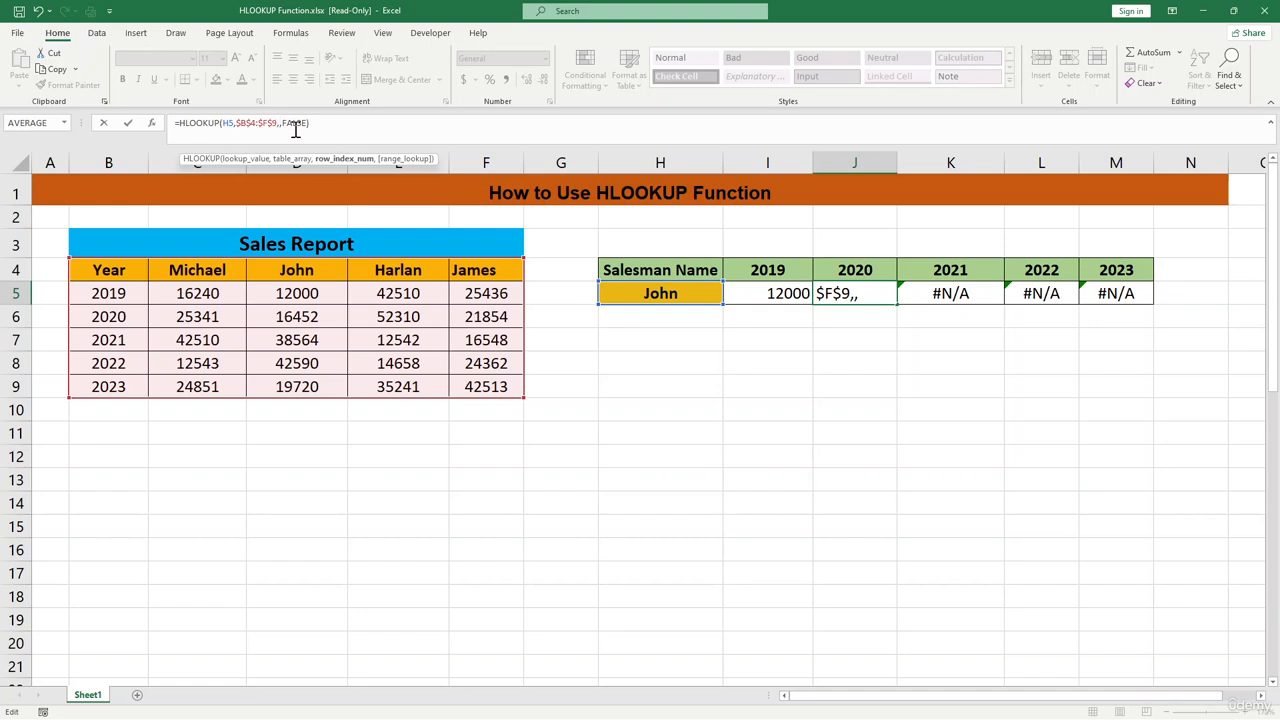
{"action": "type", "text": "3"}
{"action": "key", "text": "Return"}
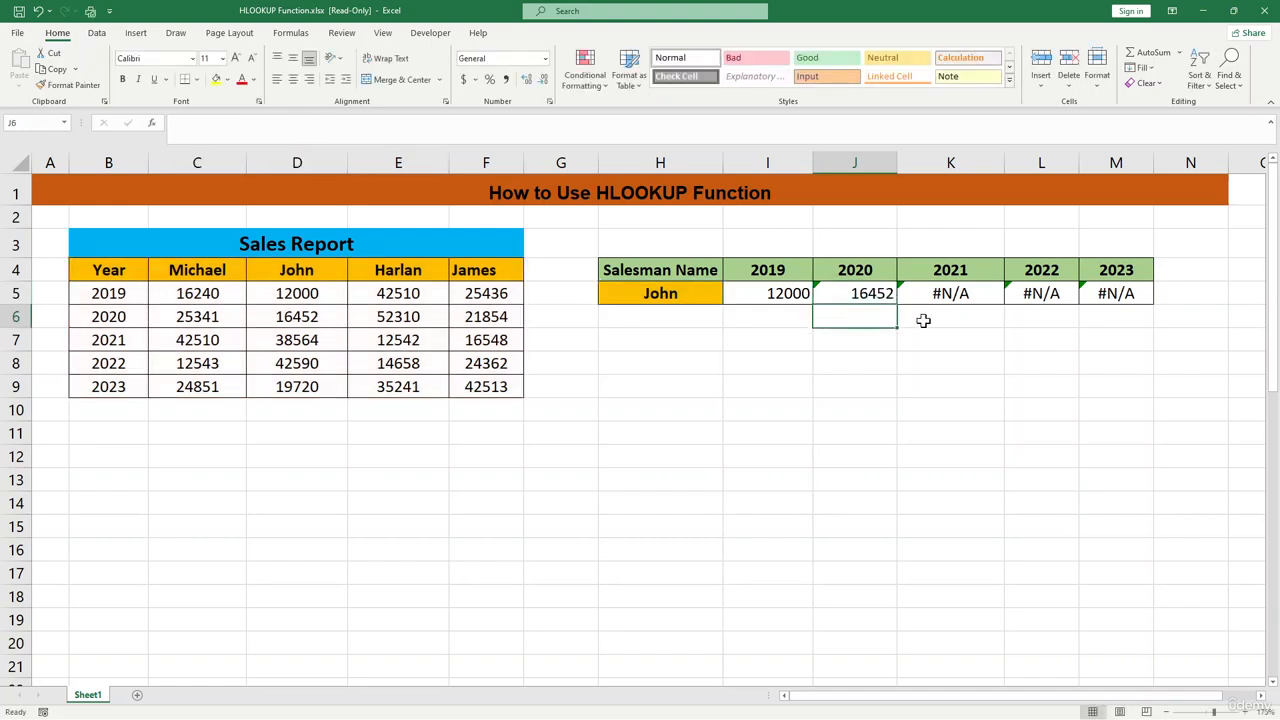
Check the 2020 lookup in J5 against the 2020 row of the Sales Report for the salesman in column D
{"action": "left_click", "coordinate": [643, 293]}
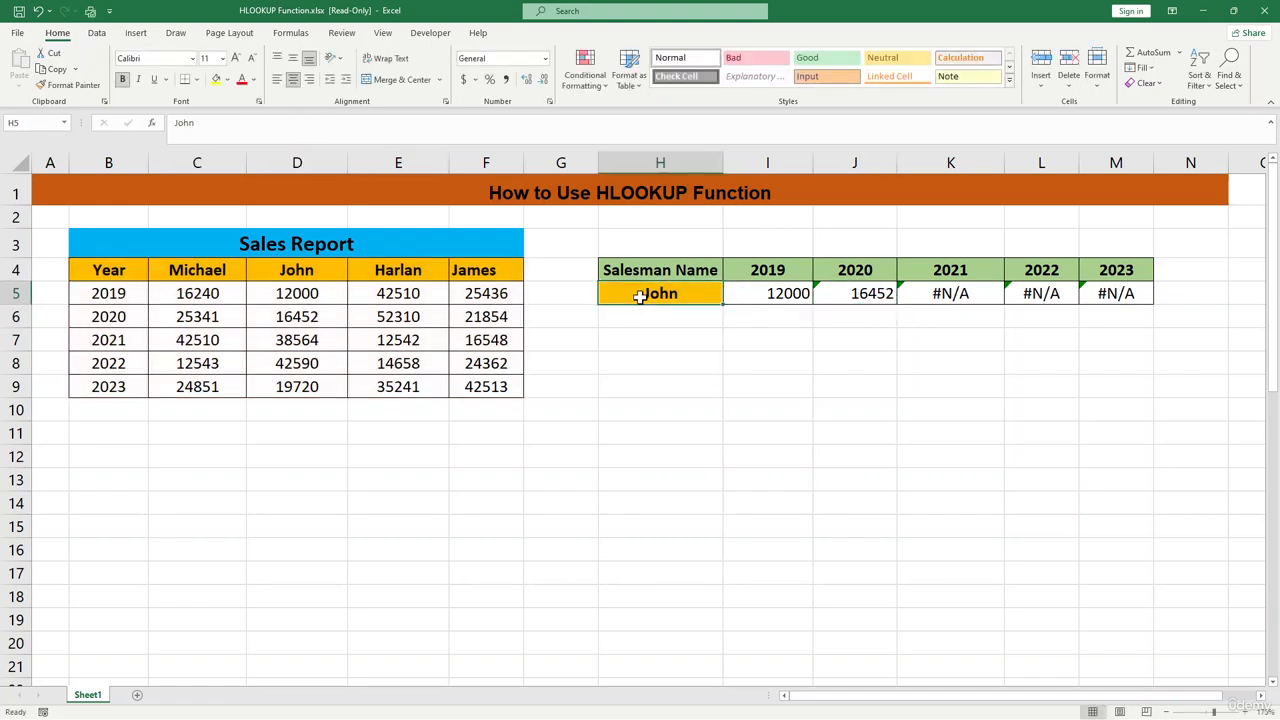
{"action": "left_click", "coordinate": [131, 316]}
{"action": "left_click", "coordinate": [303, 272]}
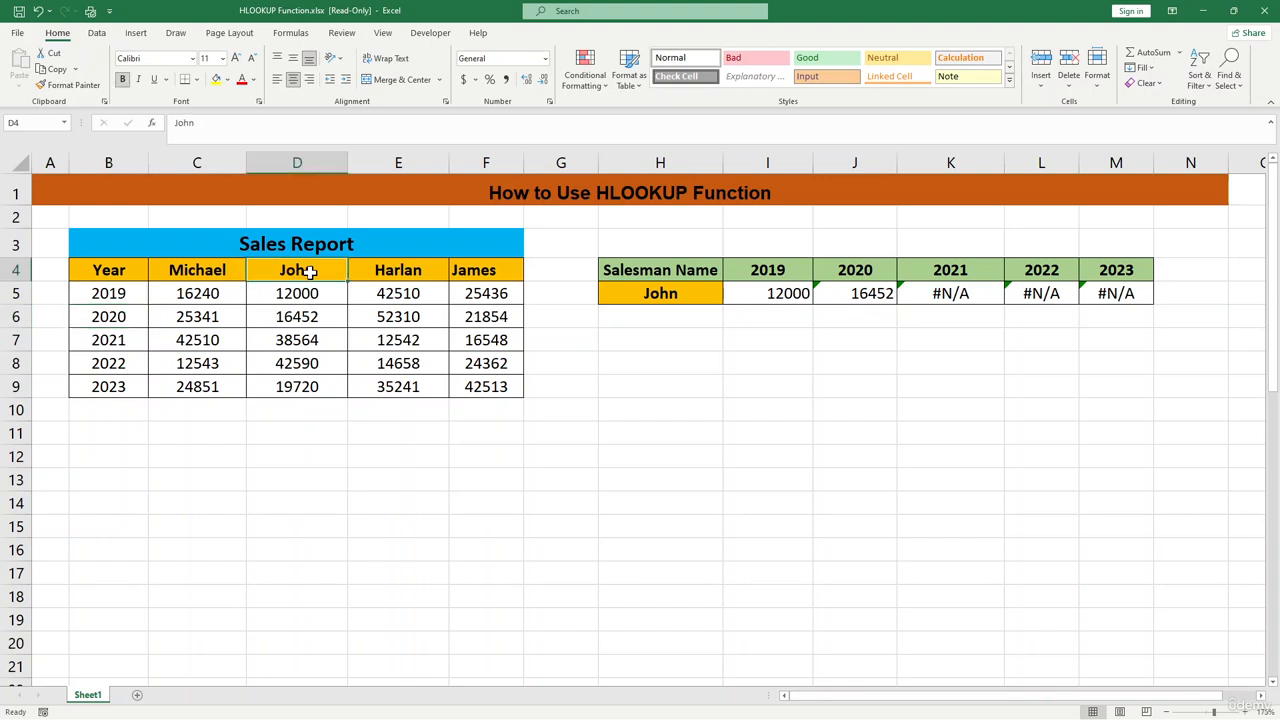
{"action": "left_click", "coordinate": [124, 318]}
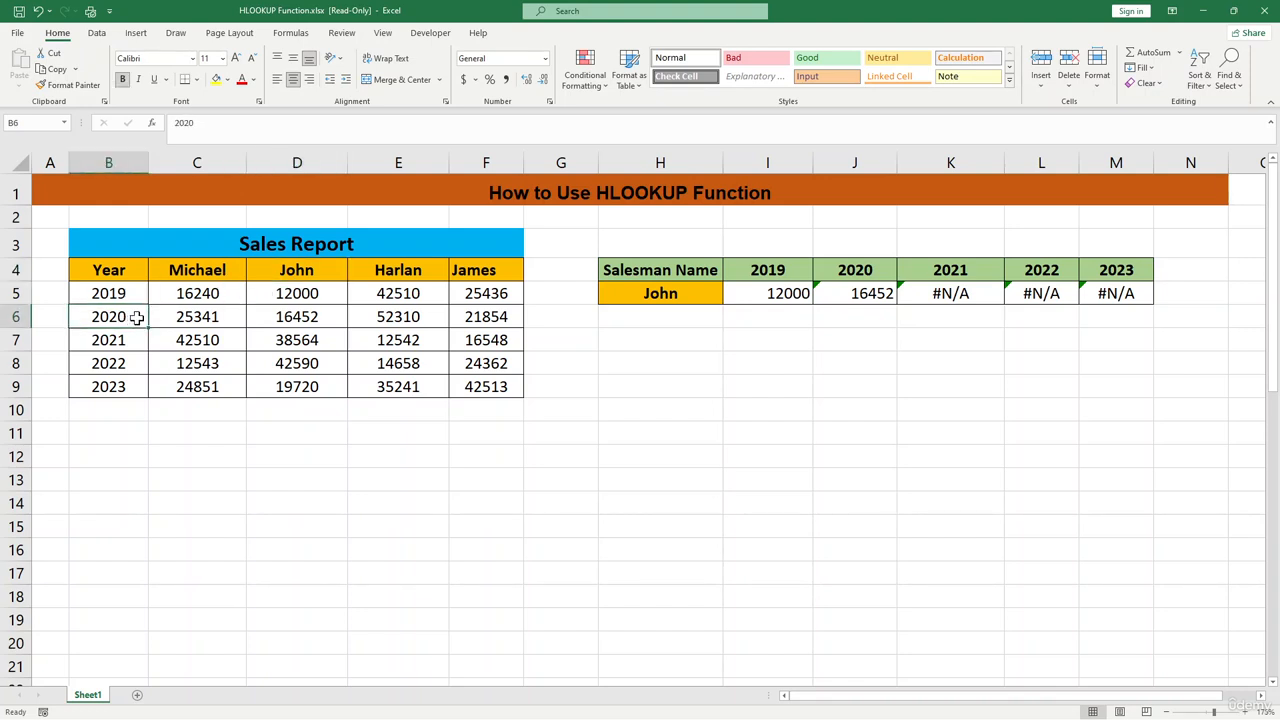
{"action": "left_click", "coordinate": [225, 320]}
{"action": "left_click_drag", "start_coordinate": [228, 323], "coordinate": [266, 323]}
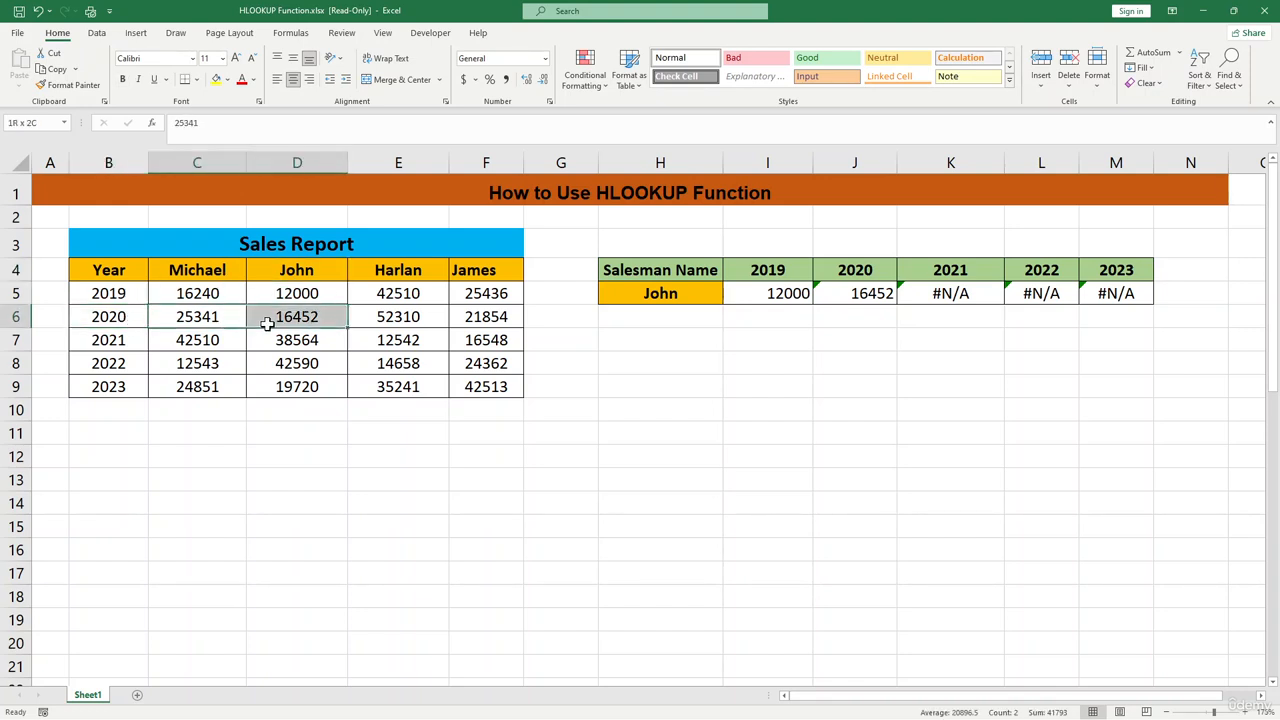
{"action": "left_click", "coordinate": [300, 326]}
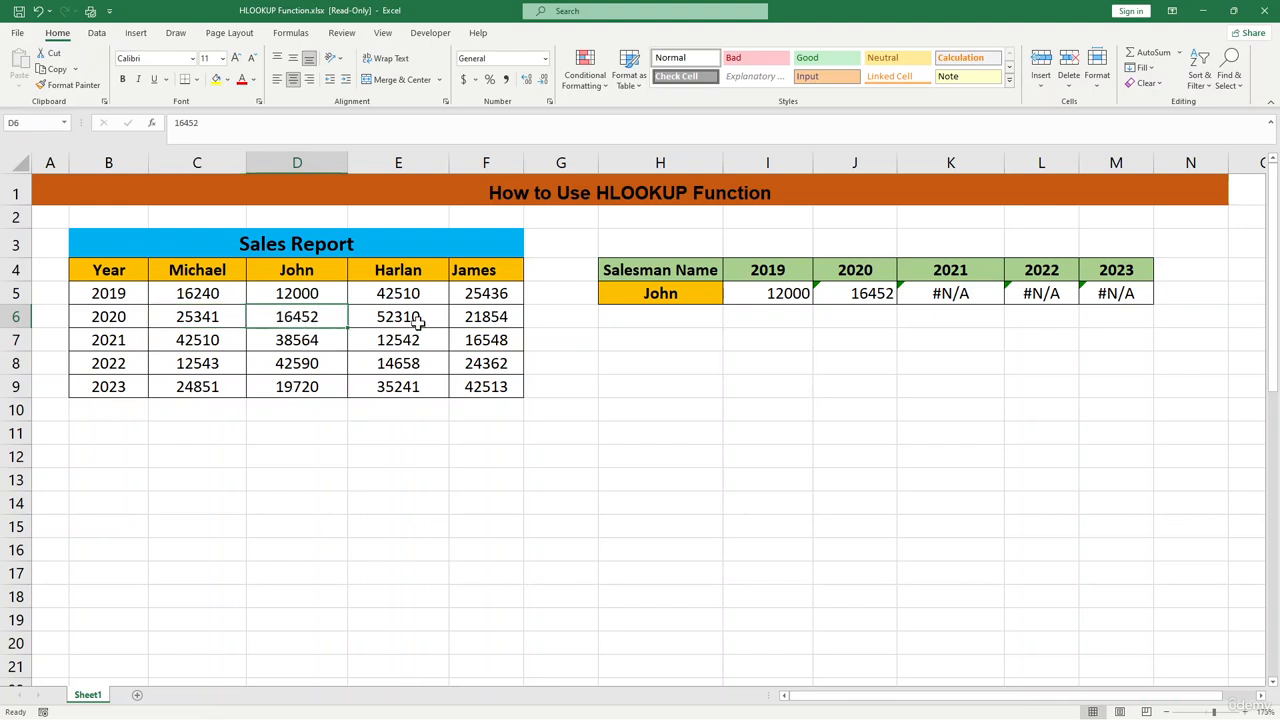
{"action": "left_click", "coordinate": [872, 292]}
Edit the 2021 formula in K5 to use row index number 4 and H5 as the lookup value
{"action": "left_click", "coordinate": [947, 293]}
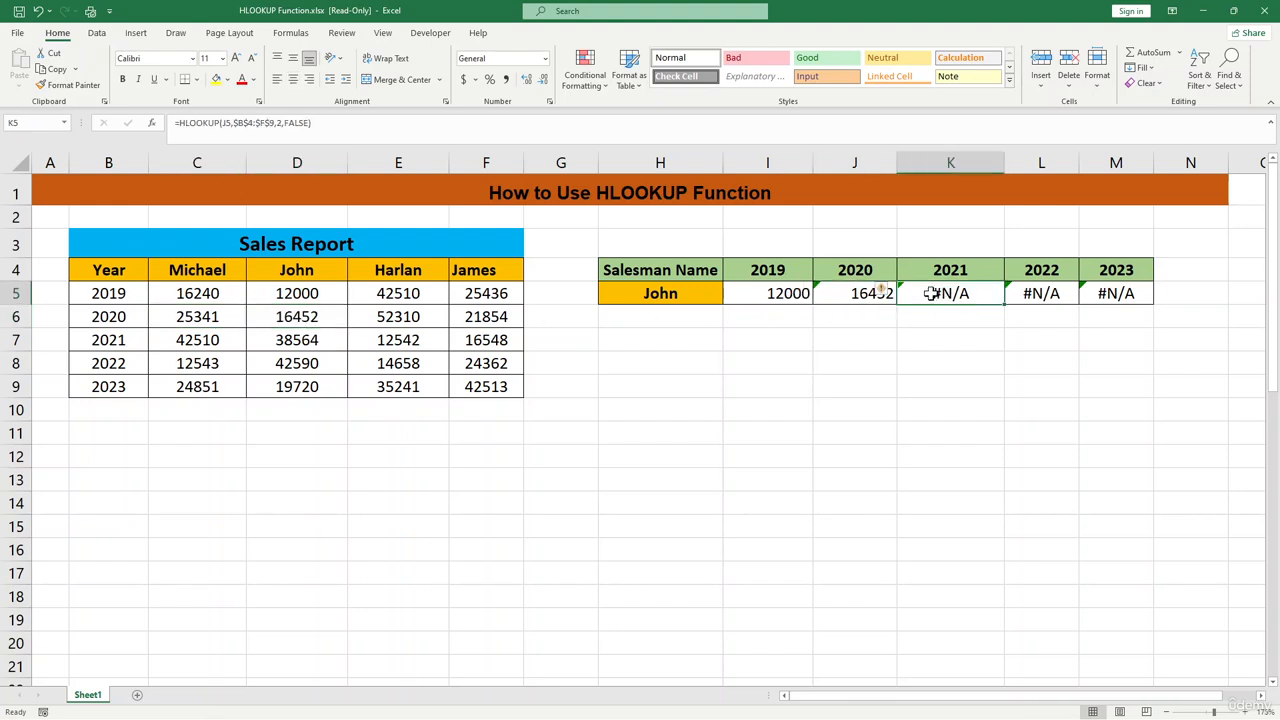
{"action": "left_click", "coordinate": [283, 124]}
{"action": "key", "text": "BackSpace"}
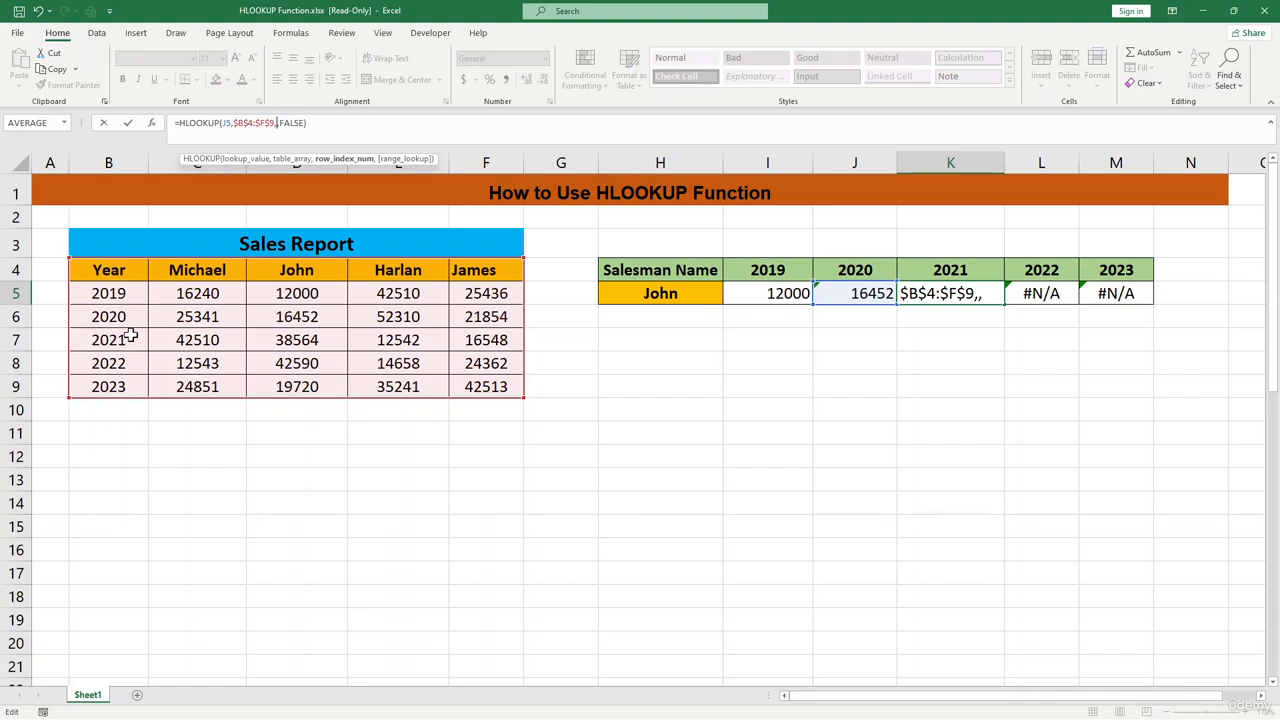
{"action": "type", "text": "4"}
{"action": "left_click", "coordinate": [229, 122]}
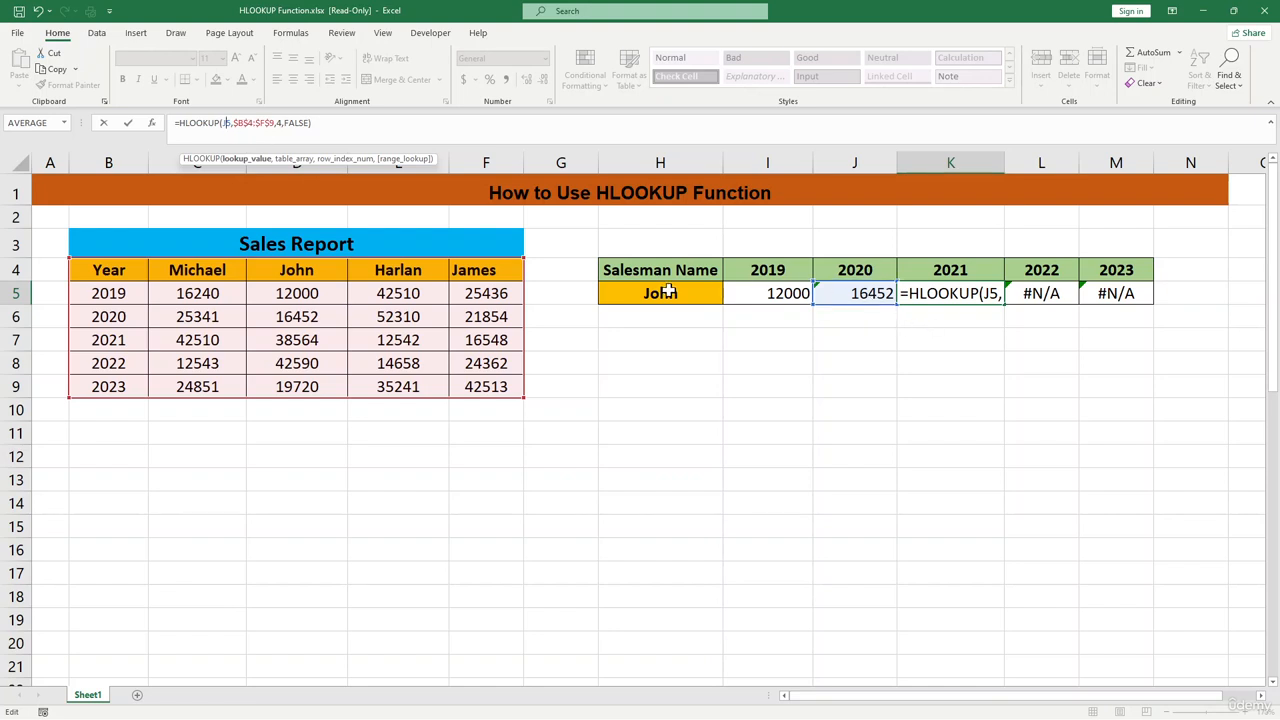
{"action": "key", "text": "BackSpace"}
{"action": "type", "text": "h"}
{"action": "key", "text": "Return"}
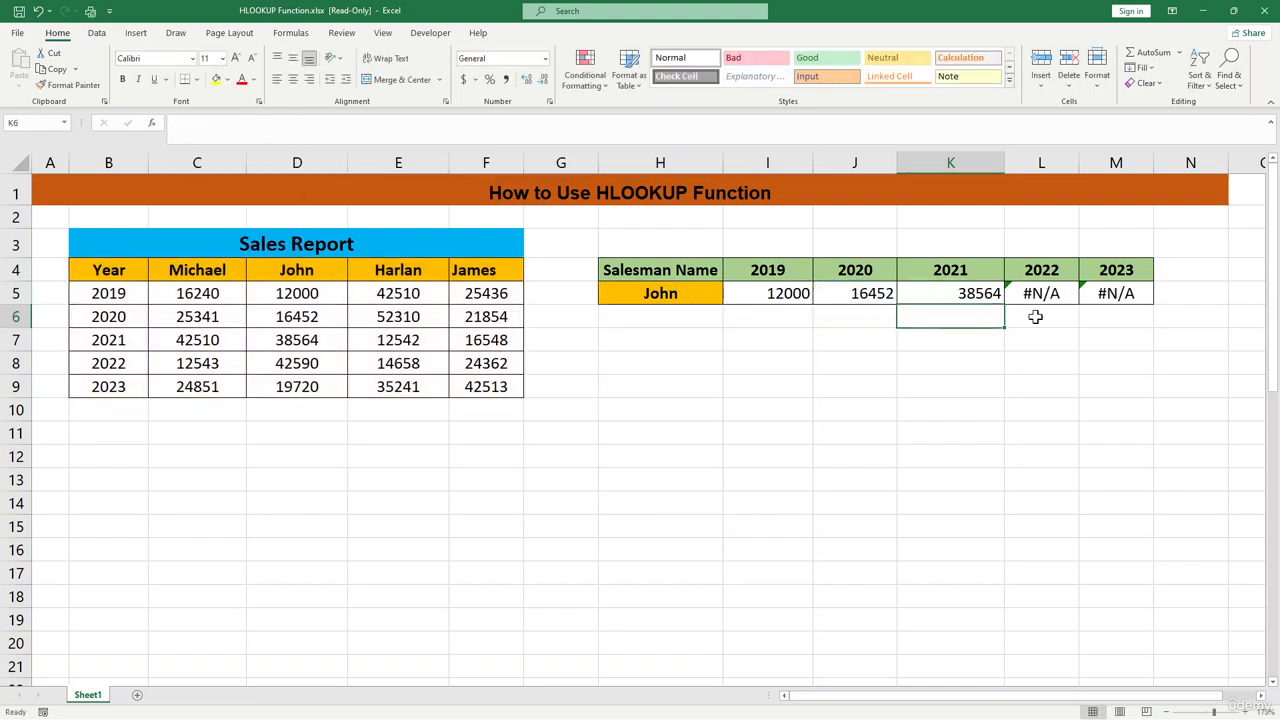
Edit the 2022 formula in L5 to use row index number 5 and H5 as the lookup value
{"action": "left_click", "coordinate": [991, 295]}
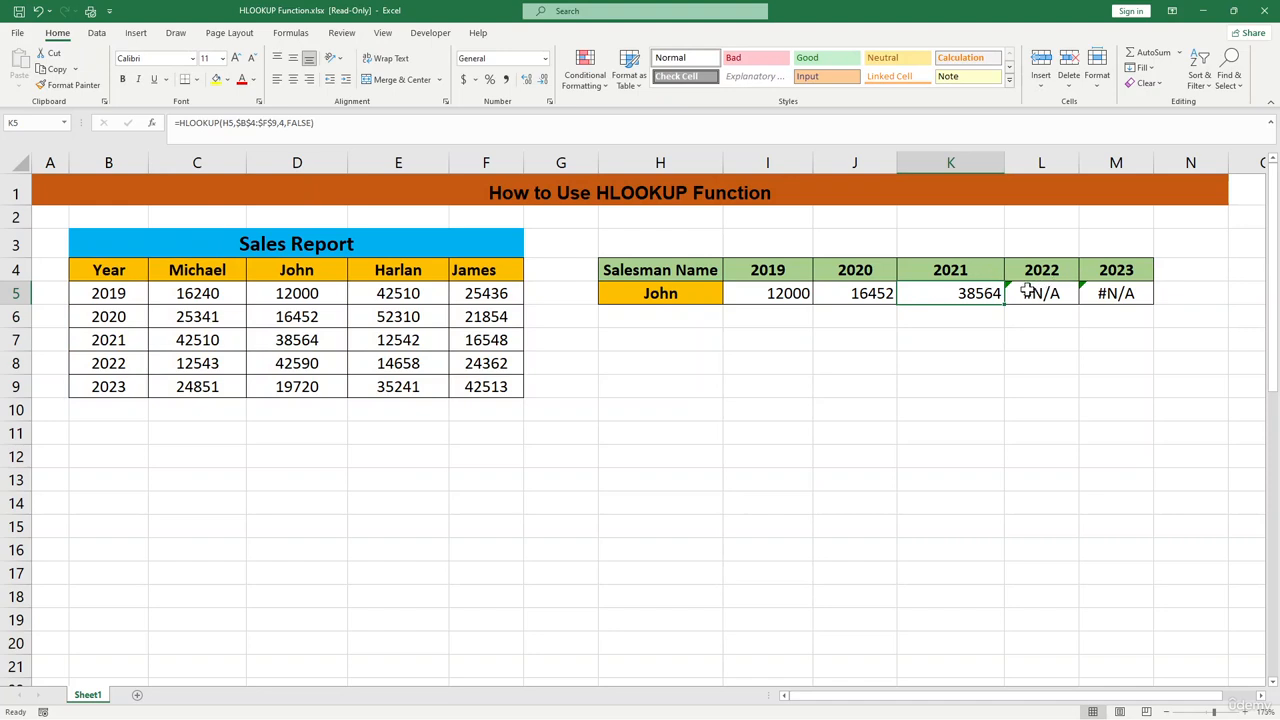
{"action": "left_click", "coordinate": [1030, 292]}
{"action": "left_click", "coordinate": [285, 122]}
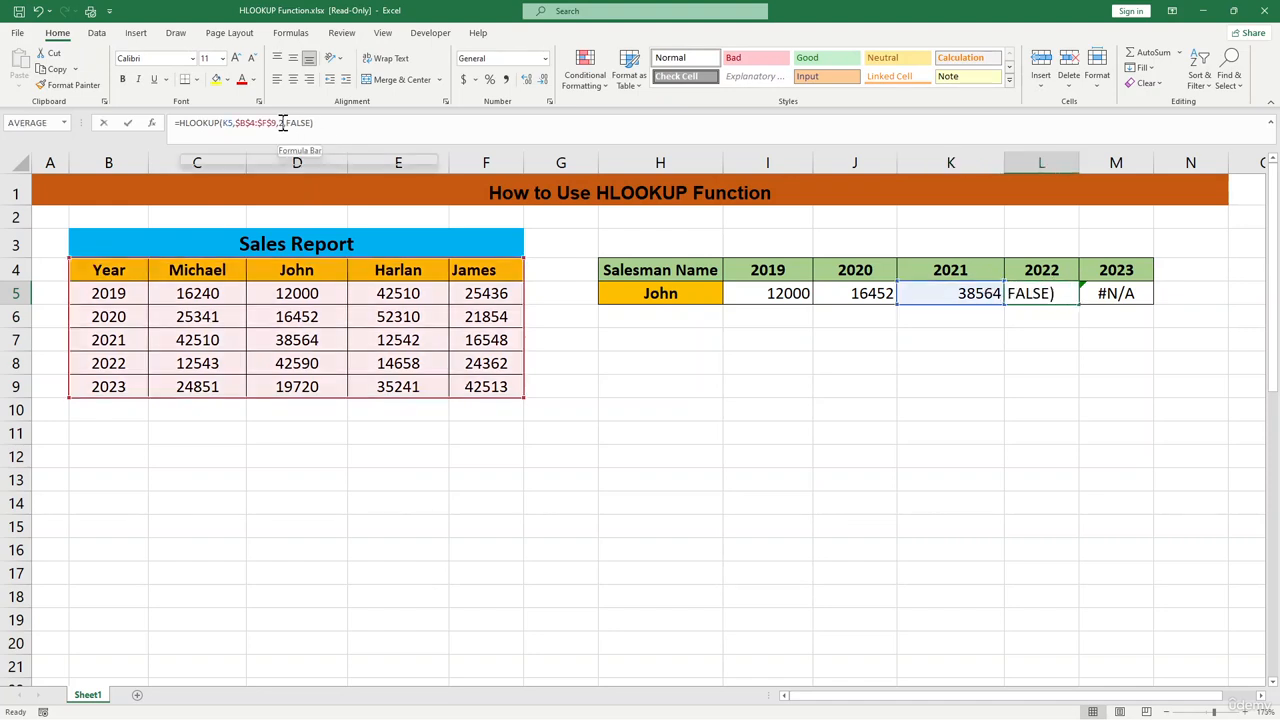
{"action": "key", "text": "BackSpace"}
{"action": "type", "text": "5"}
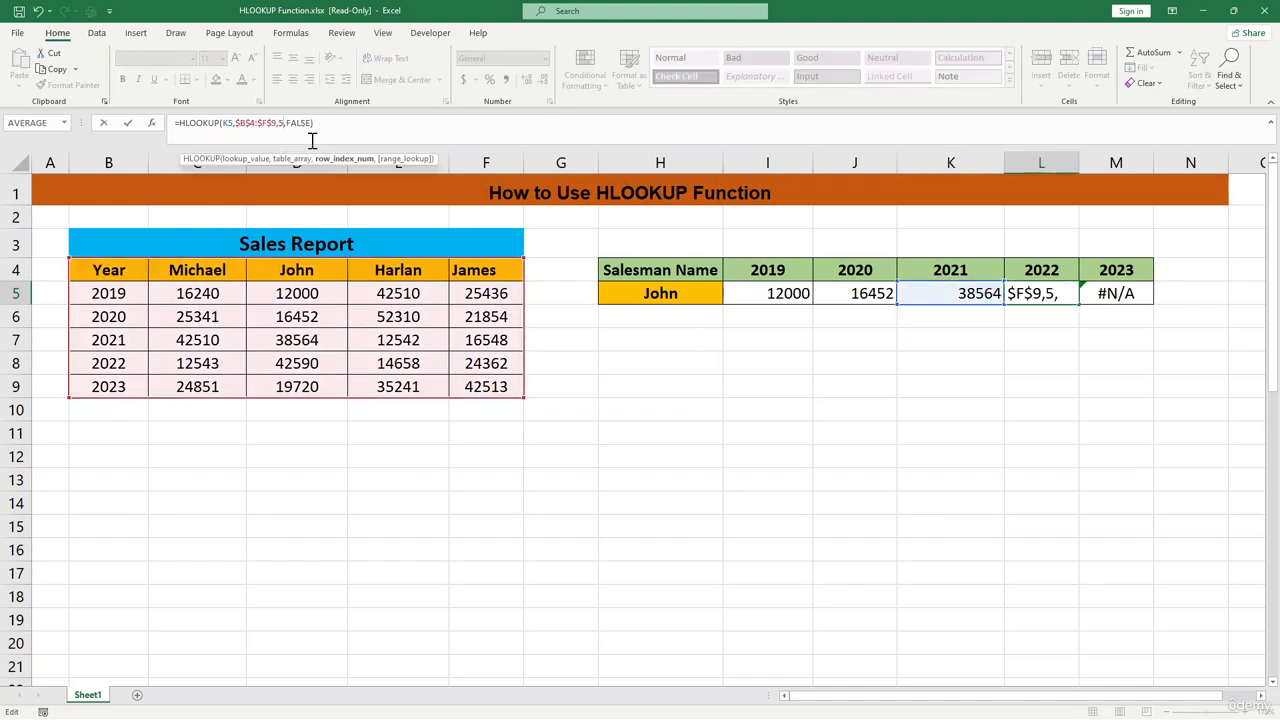
{"action": "left_click", "coordinate": [229, 122]}
{"action": "key", "text": "BackSpace"}
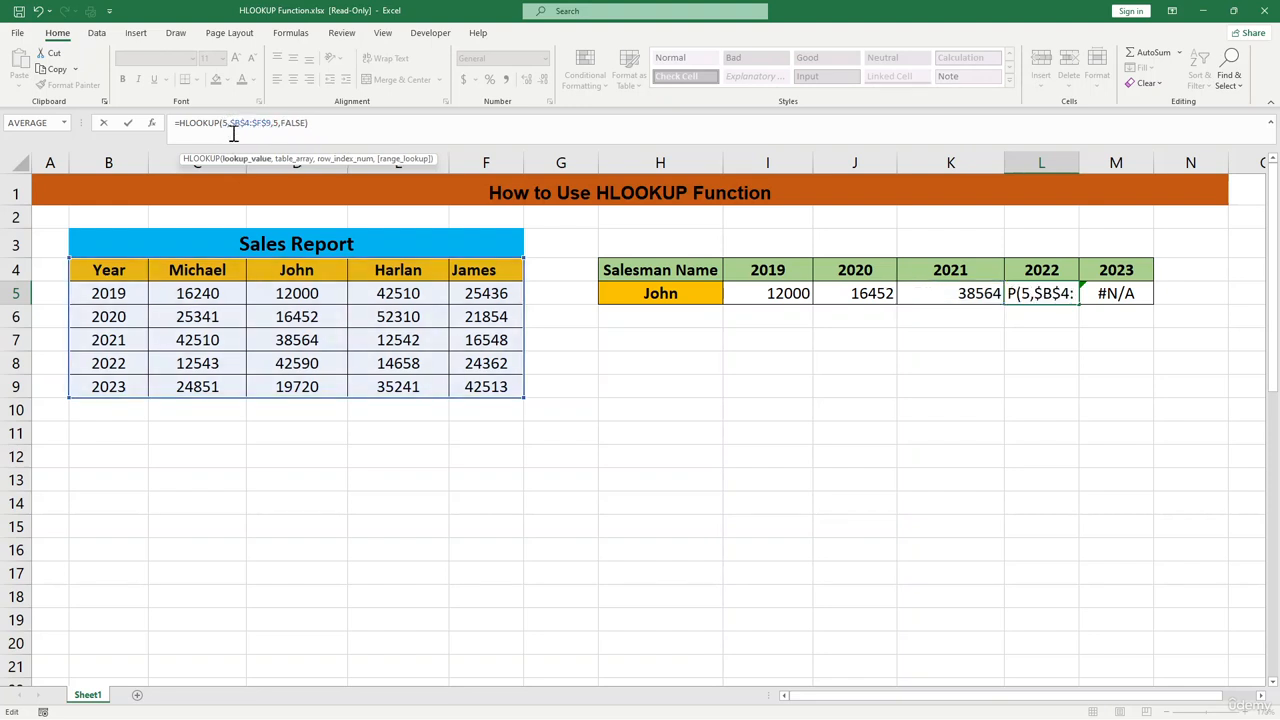
{"action": "type", "text": "H"}
{"action": "key", "text": "Return"}
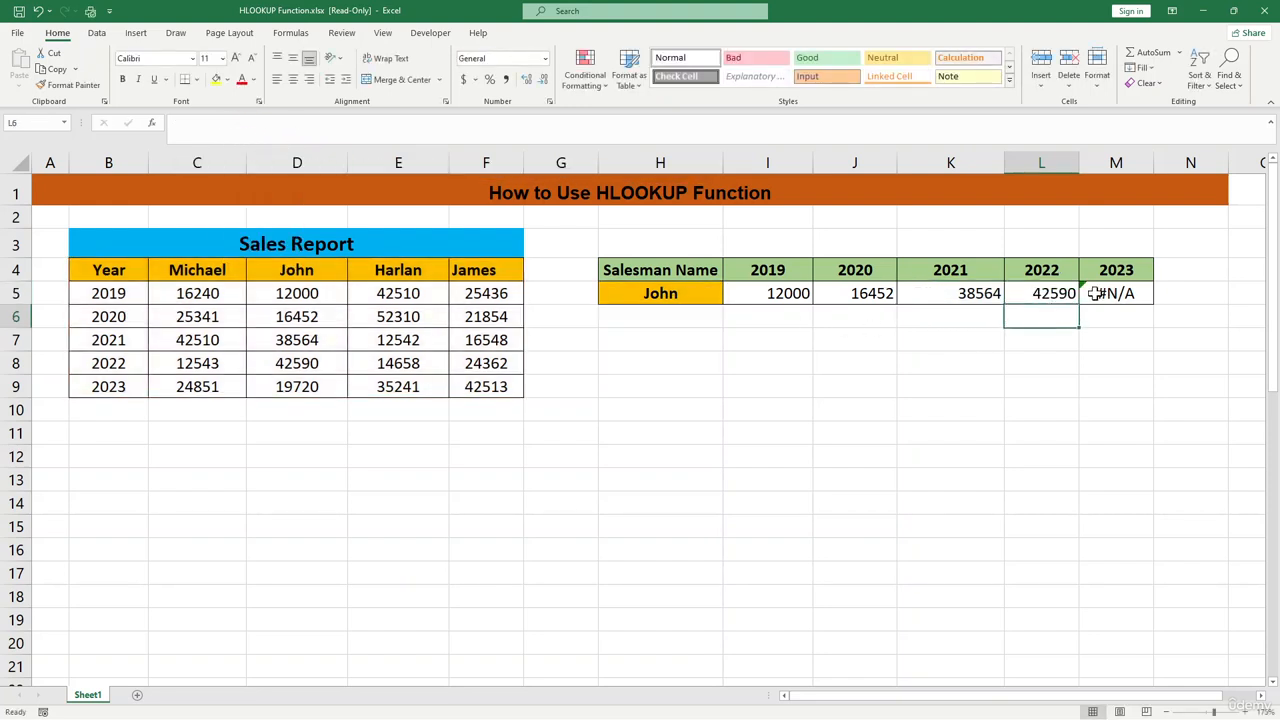
Edit the 2023 formula in M5 to use row index number 6 and H5 as the lookup value
{"action": "left_click", "coordinate": [1096, 293]}
{"action": "left_click", "coordinate": [282, 123]}
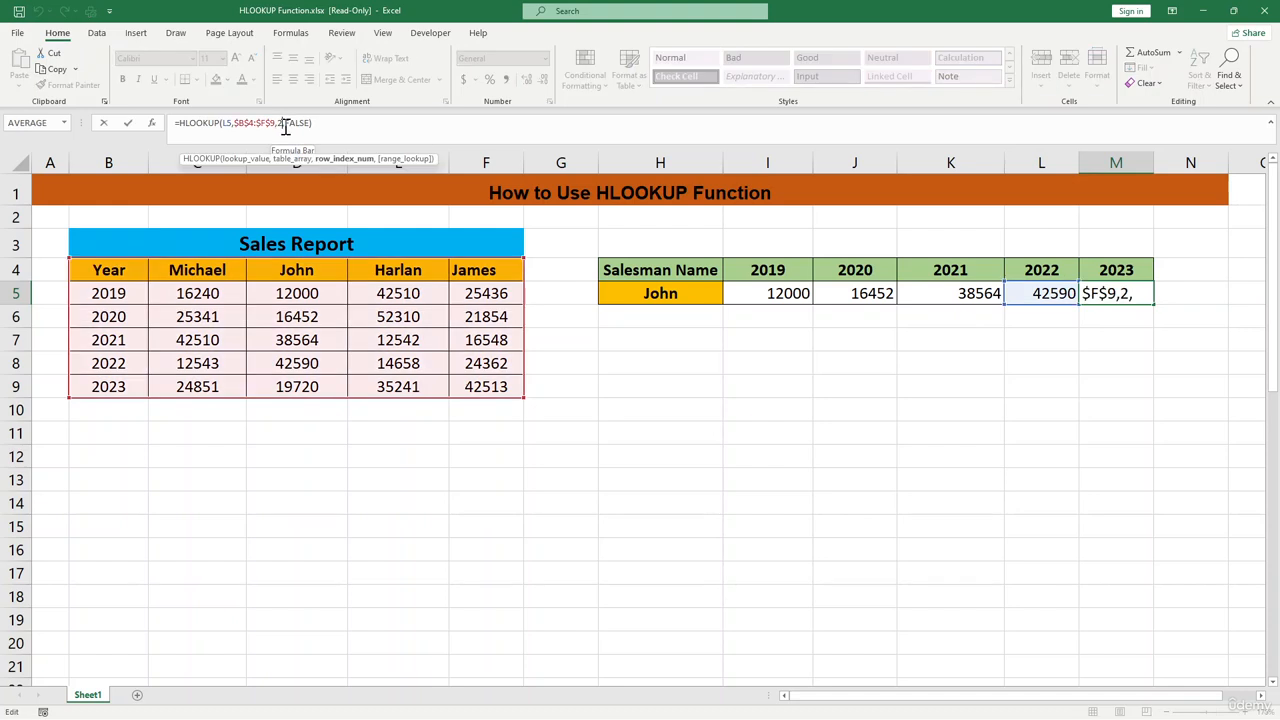
{"action": "key", "text": "BackSpace"}
{"action": "type", "text": "6"}
{"action": "left_click", "coordinate": [240, 125]}
{"action": "key", "text": "BackSpace"}
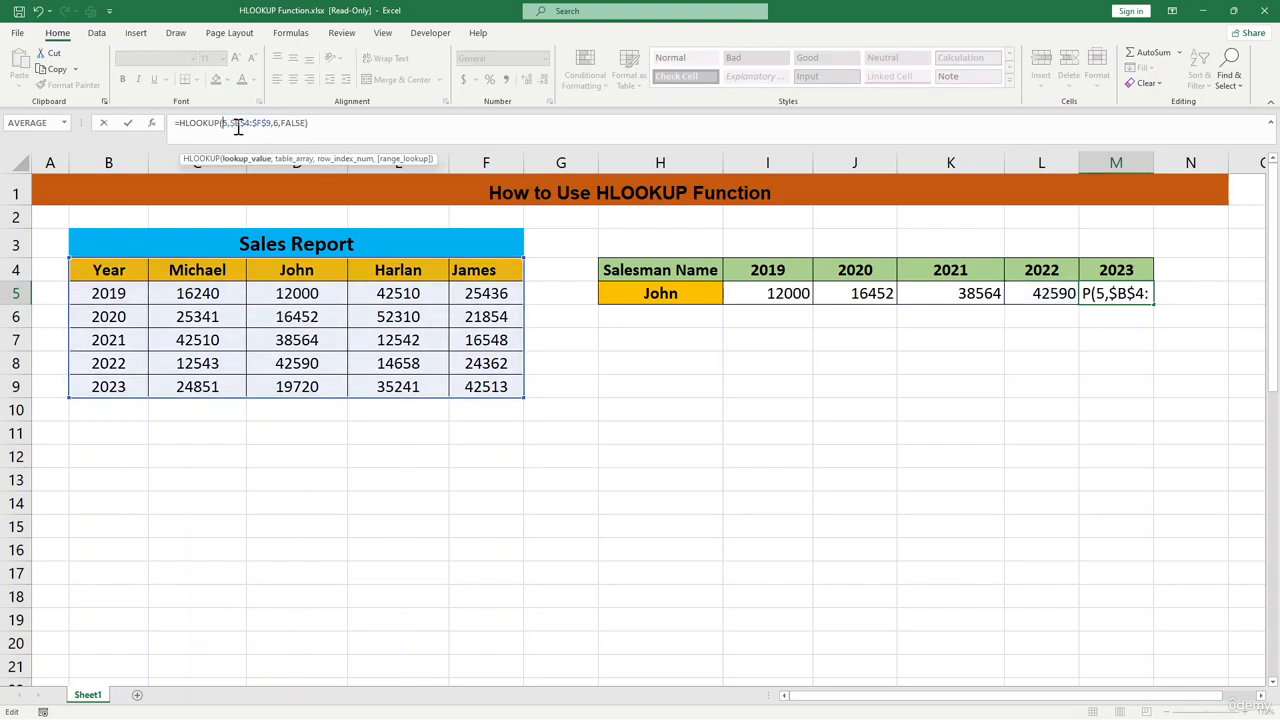
{"action": "type", "text": "h"}
{"action": "key", "text": "Return"}
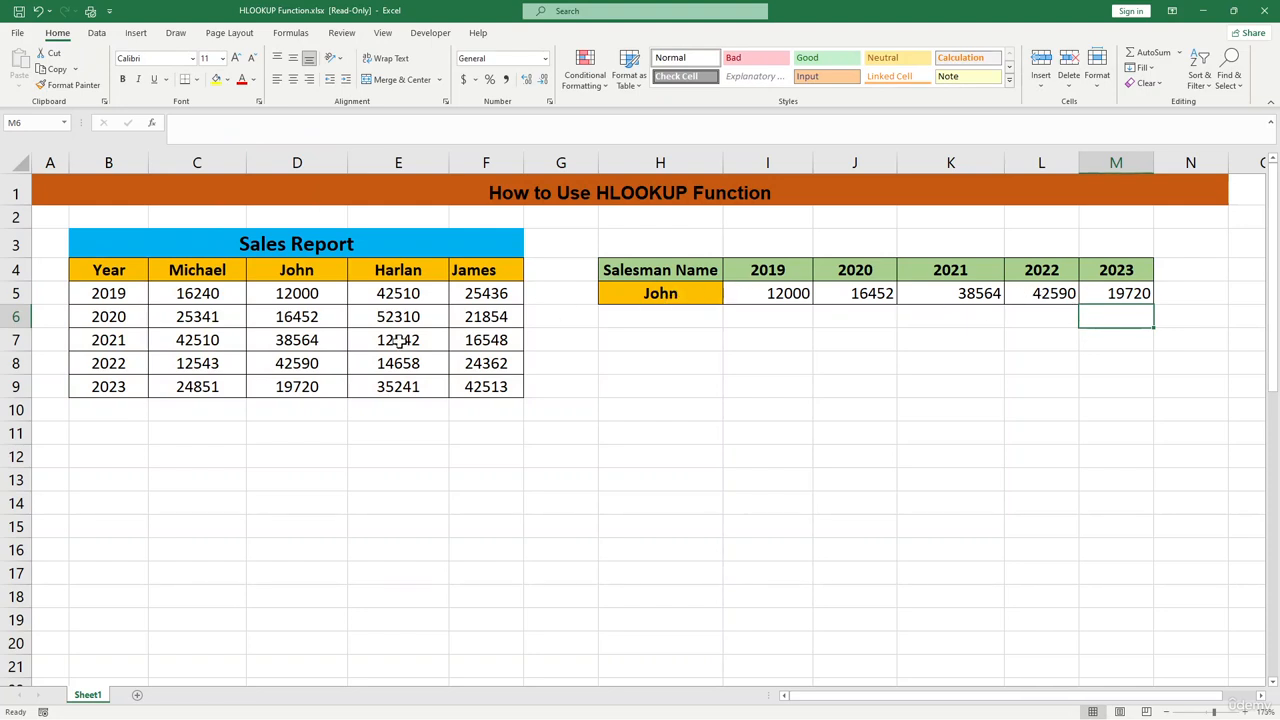
Replace the name in H5 with the salesman from column C of the Sales Report
{"action": "left_click", "coordinate": [660, 293]}
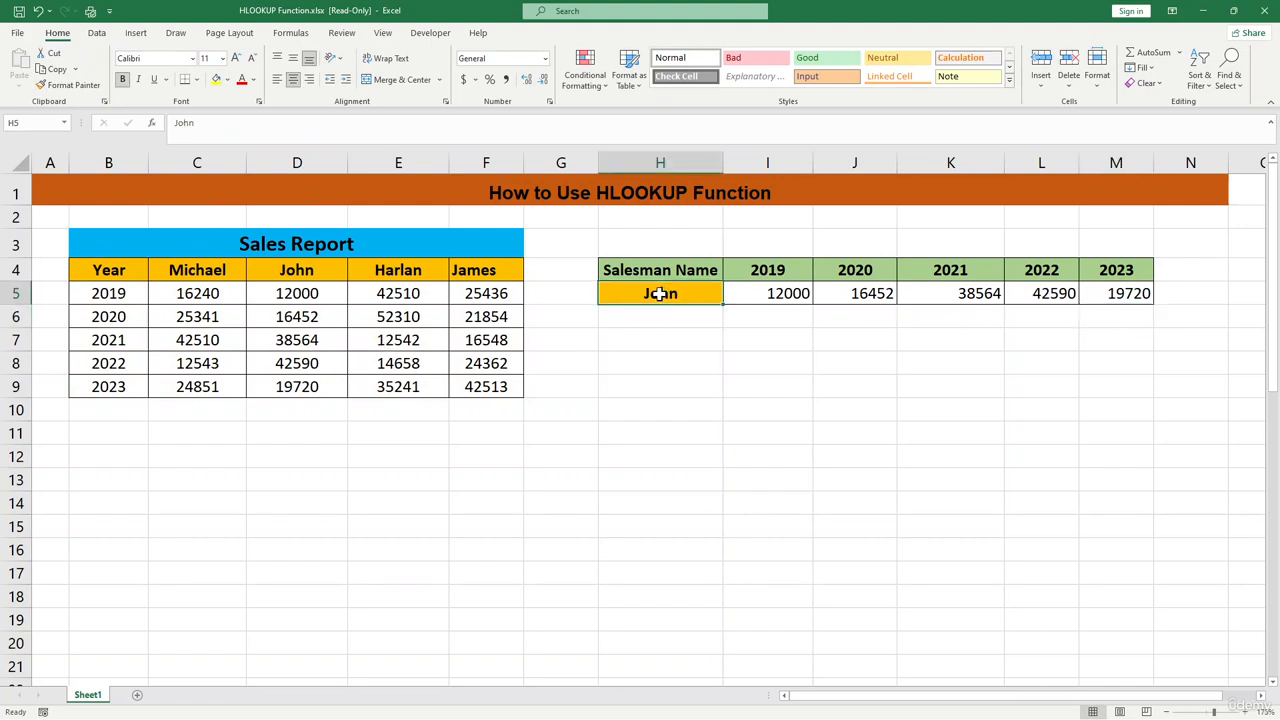
{"action": "type", "text": "Mich"}
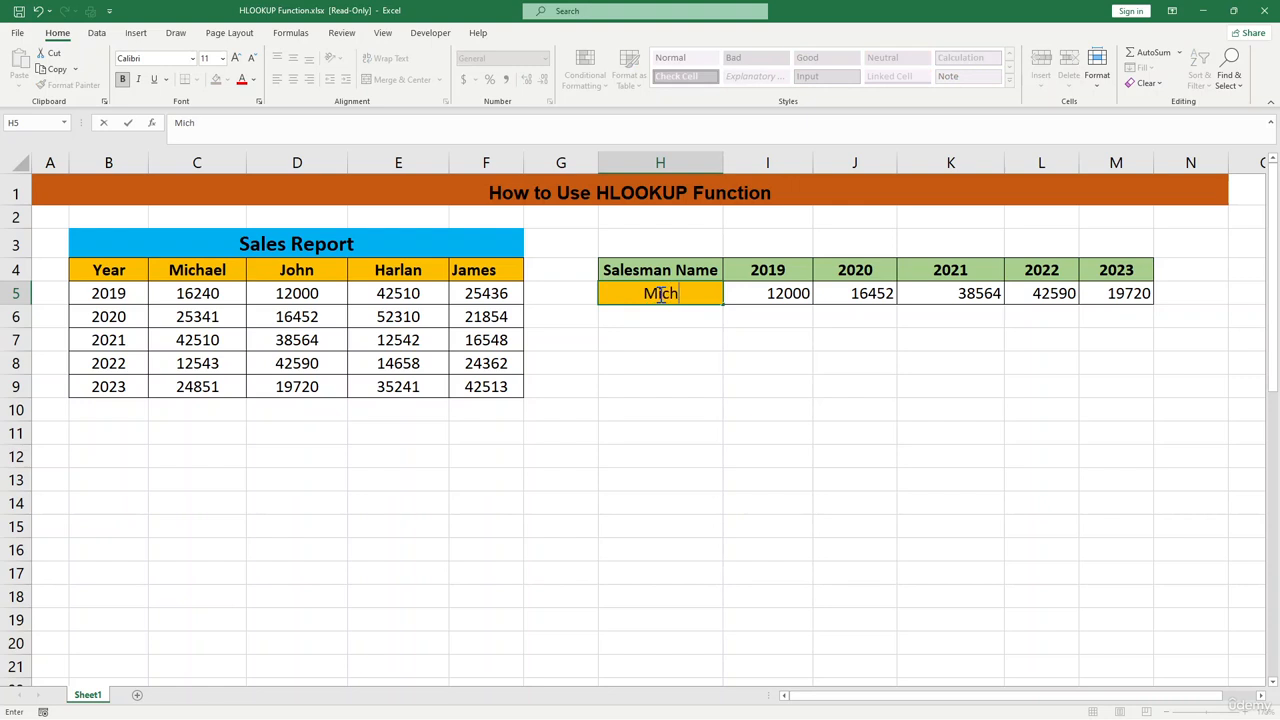
{"action": "type", "text": "ael"}
{"action": "key", "text": "Return"}
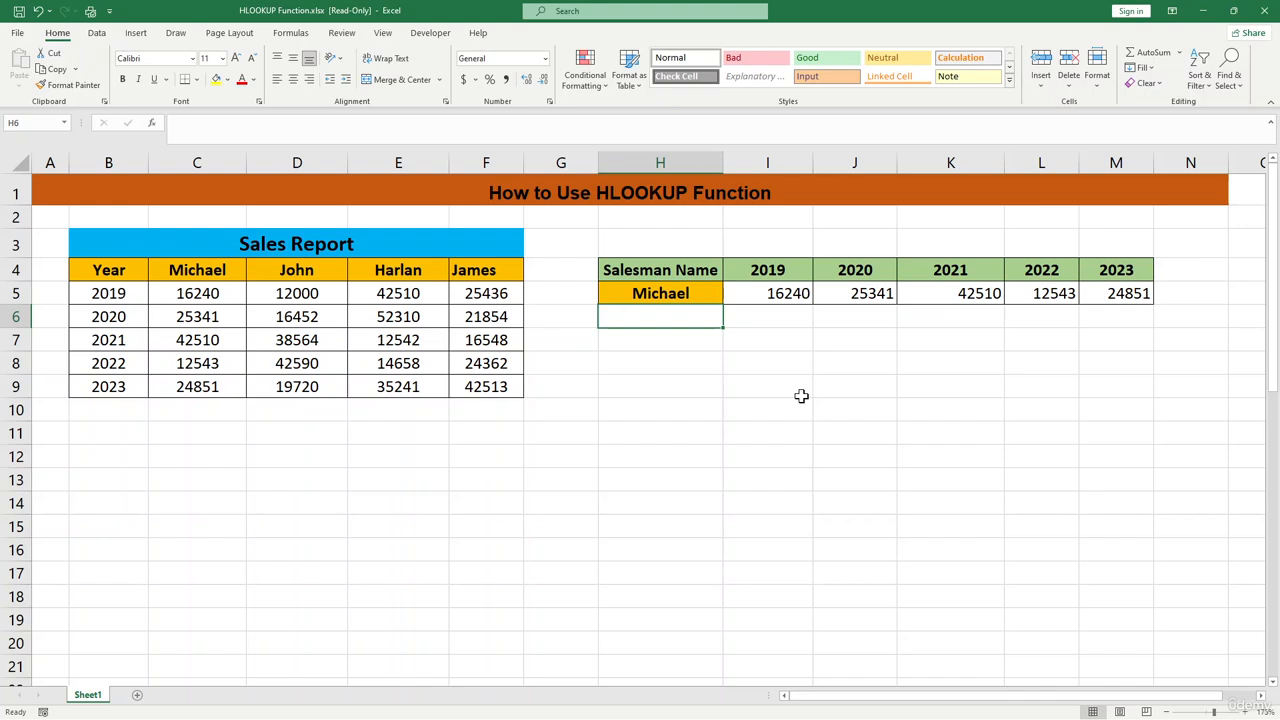
Start an entry in cell G12 beneath the tables
{"action": "left_click", "coordinate": [667, 410]}
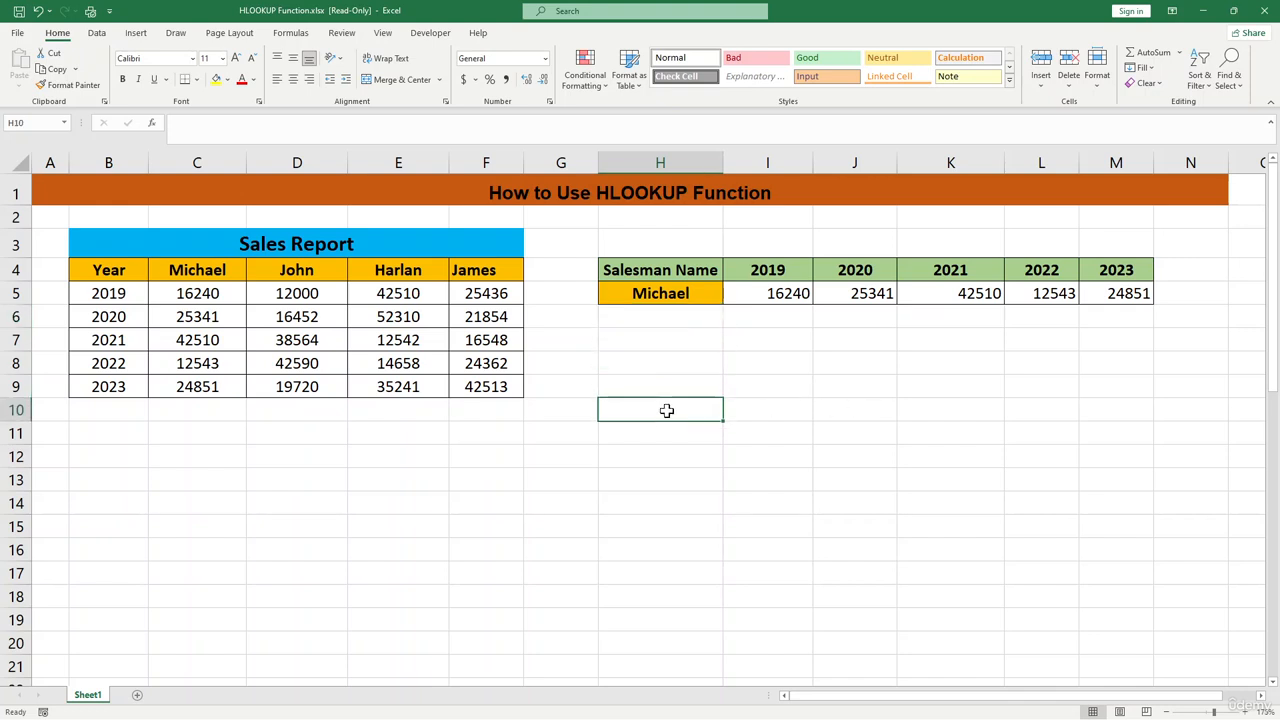
{"action": "left_click", "coordinate": [572, 455]}
{"action": "type", "text": "*"}
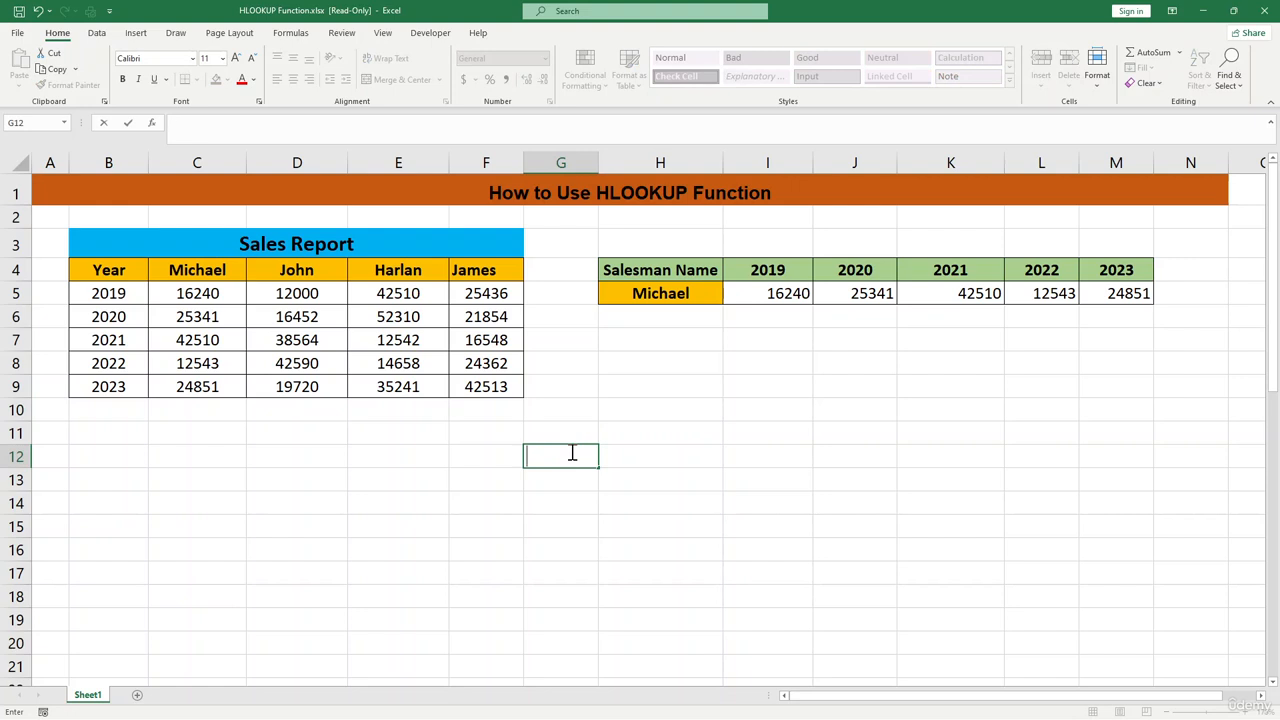